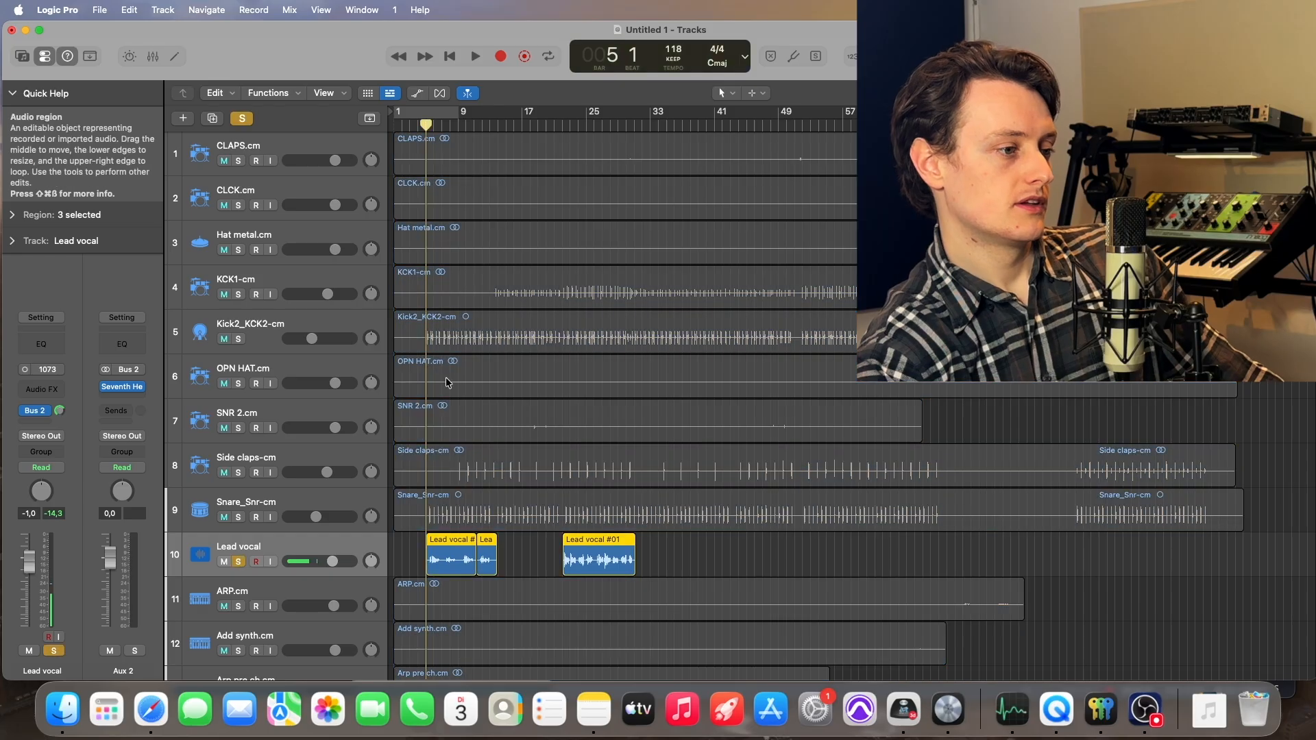
# Play the lead vocal and switch the Seventh Heaven reverb on Aux 2 to the Rich Plate preset
pyautogui.click(124, 388)
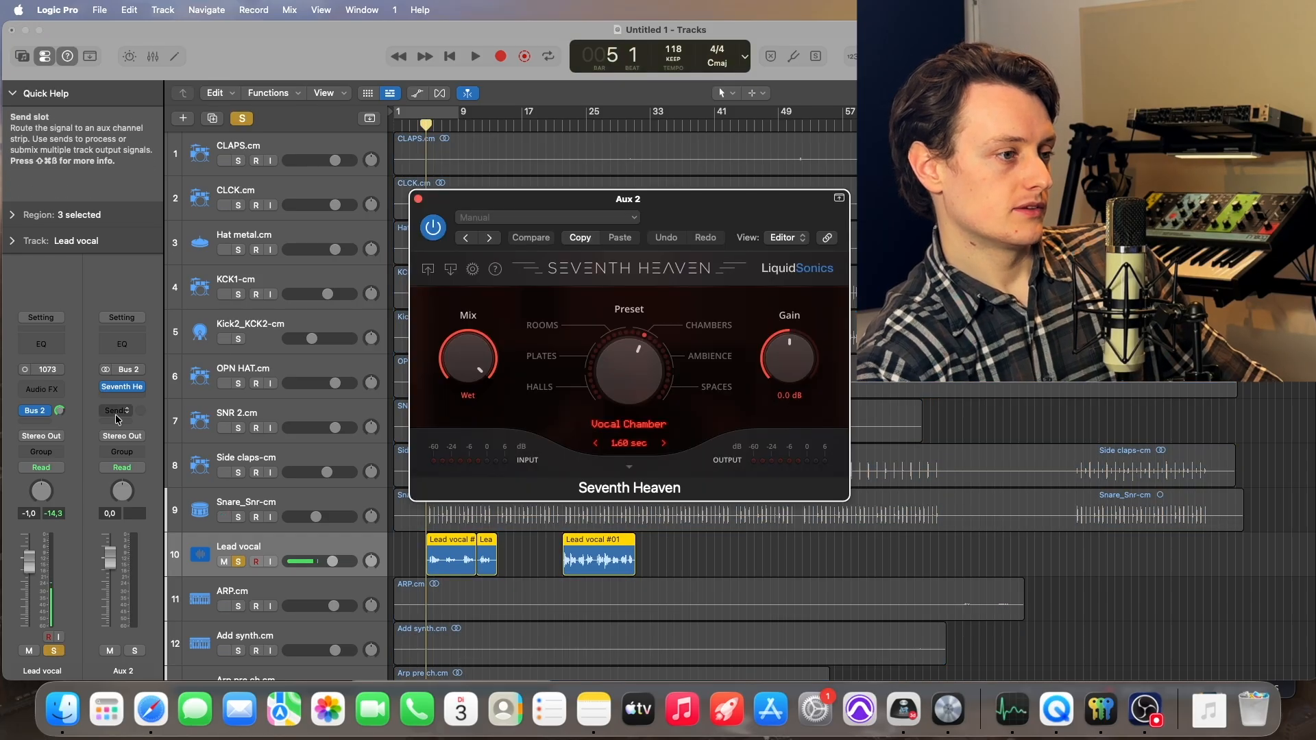
pyautogui.press('space')
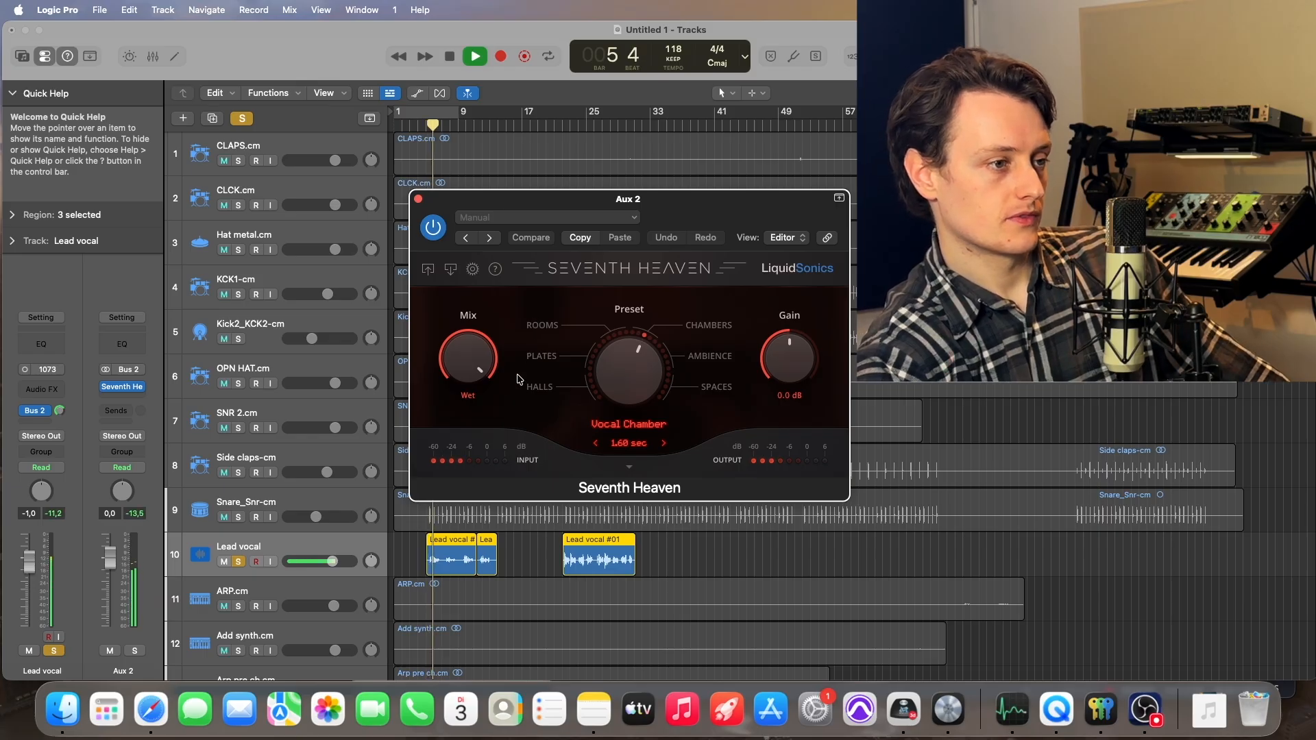
pyautogui.click(541, 356)
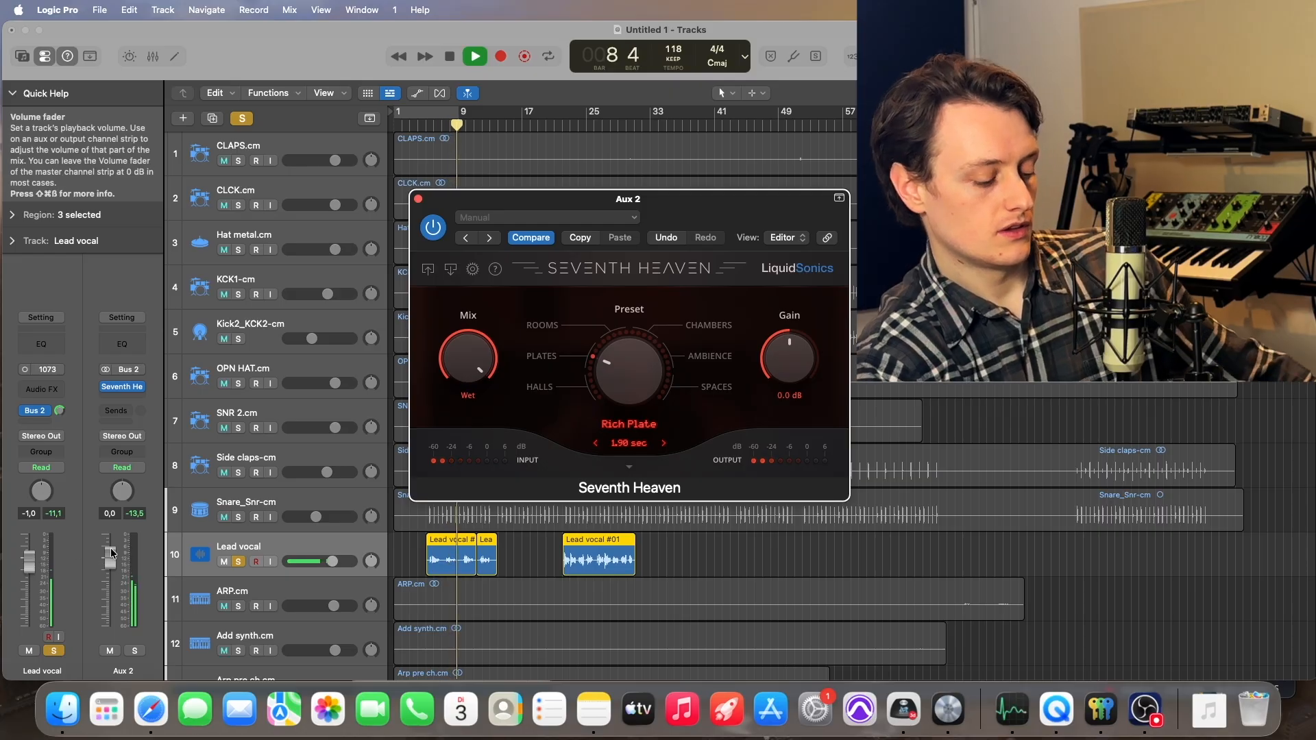
pyautogui.press('space')
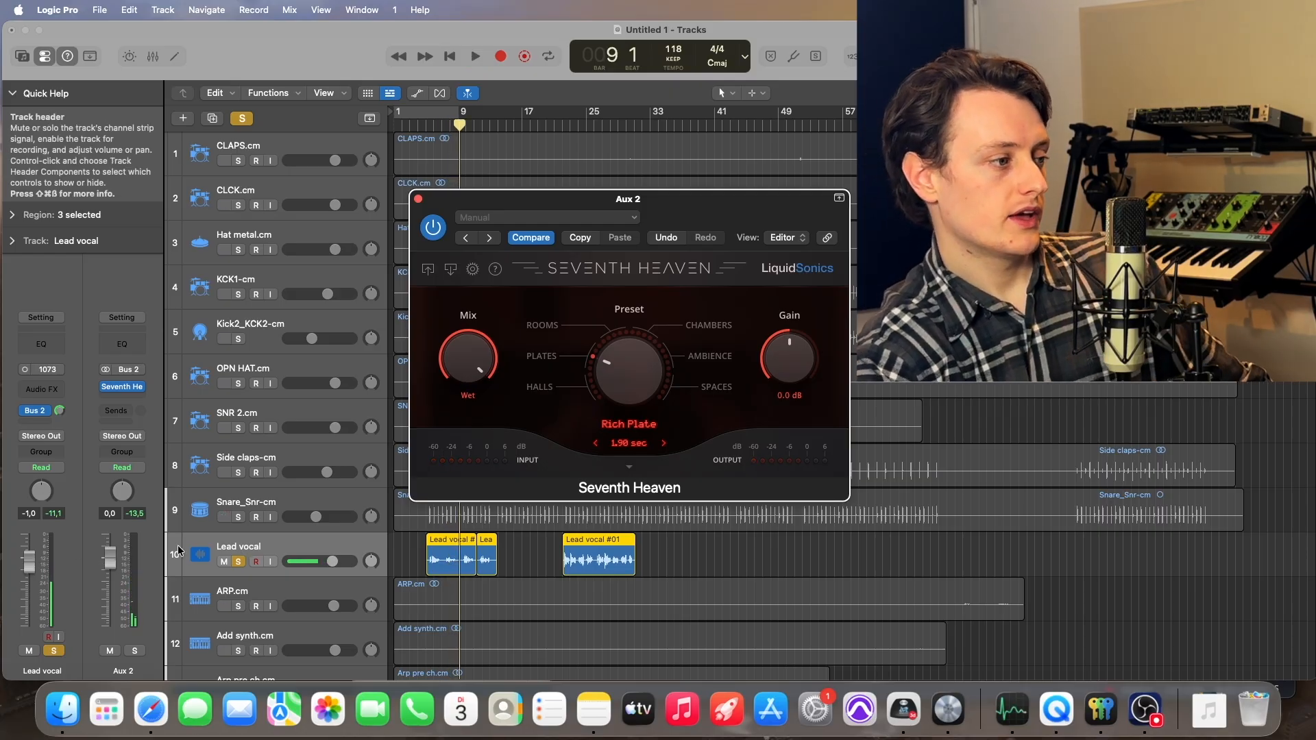
# Set the Aux 2 channel's volume to 0.2 dB and rename the channel as Reverb 1
pyautogui.moveTo(108, 559); pyautogui.dragTo(108, 555)
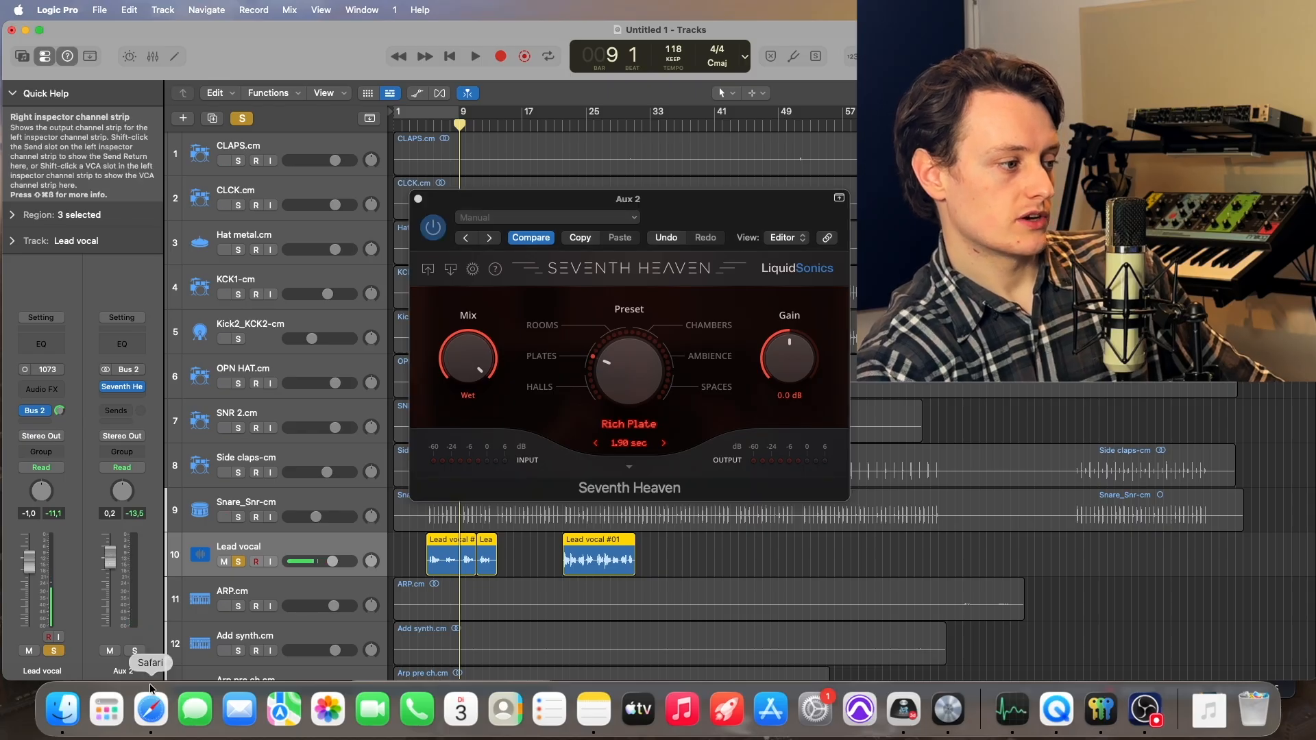
pyautogui.doubleClick(122, 671)
pyautogui.write('Reverb 1')
pyautogui.press('Return')
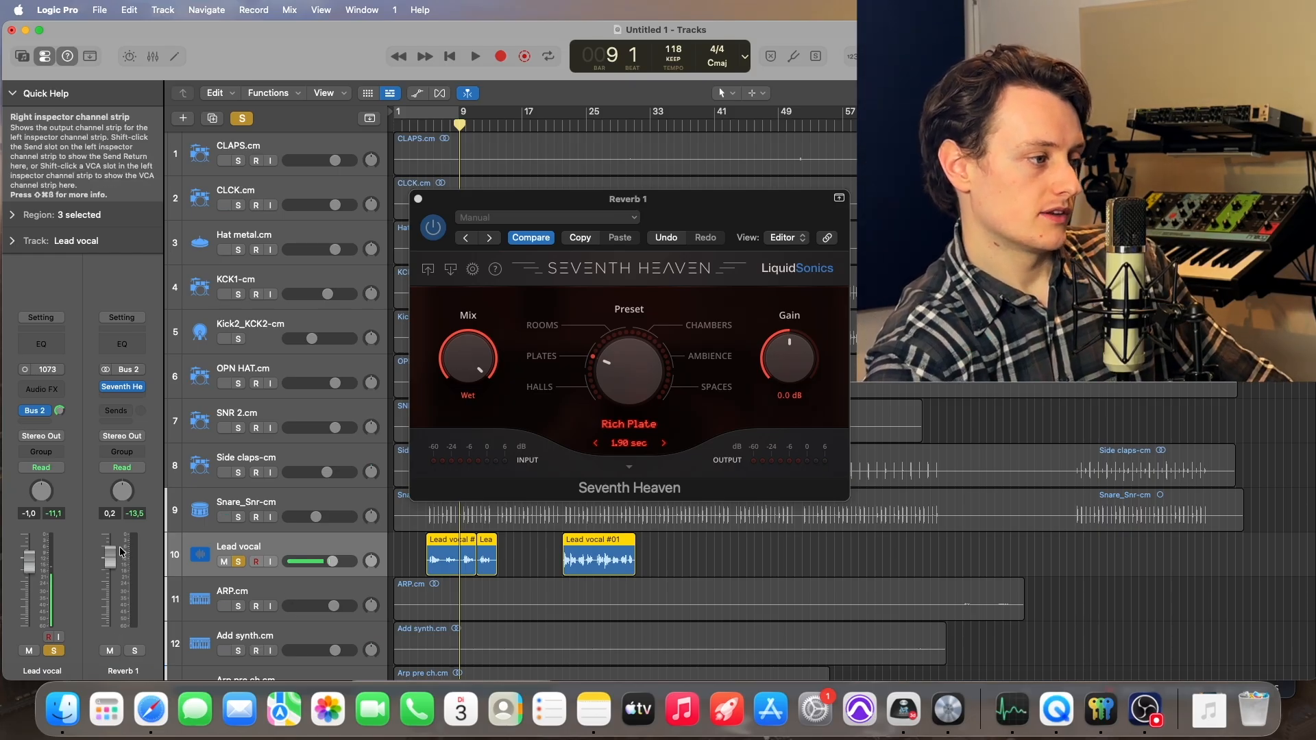
# Set the Reverb 1 channel's volume to 0.1 dB and the Lead vocal's Bus 2 send to -2.2 dB
pyautogui.moveTo(110, 555)
pyautogui.mouseDown()
pyautogui.moveTo(110, 543)
pyautogui.moveTo(110, 558)
pyautogui.mouseUp()
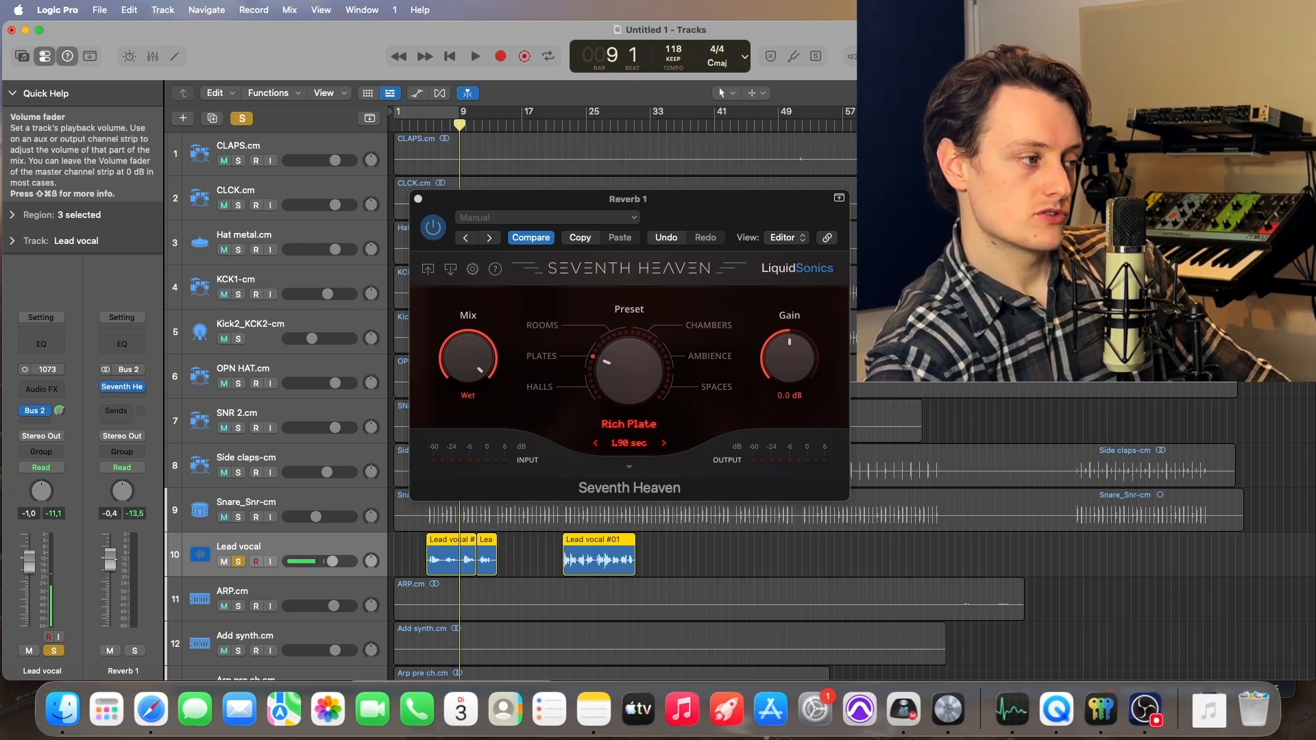
pyautogui.moveTo(60, 411); pyautogui.dragTo(61, 439)
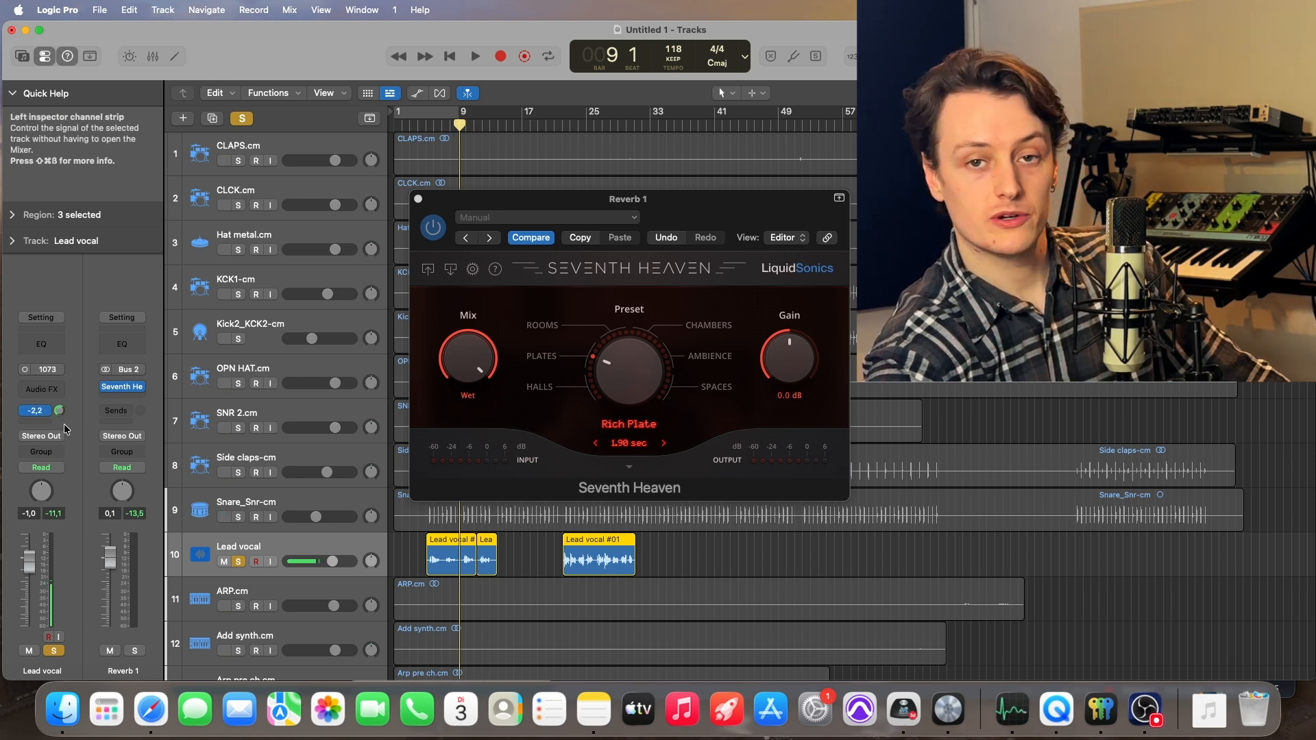
pyautogui.click(418, 199)
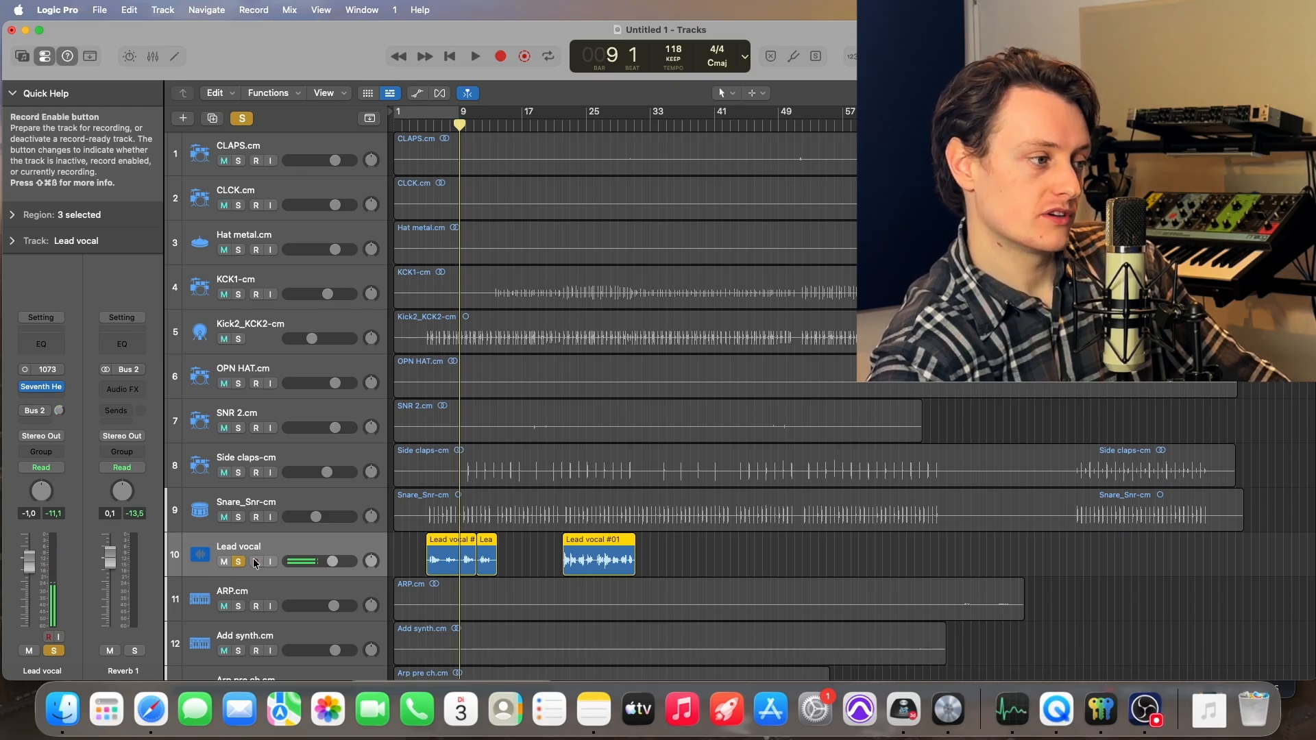
# Audition the lead vocal from bar 5 with Seventh Heaven inserted on its channel, and open the plug-in
pyautogui.click(433, 124)
pyautogui.moveTo(433, 124); pyautogui.dragTo(425, 126)
pyautogui.press('space')
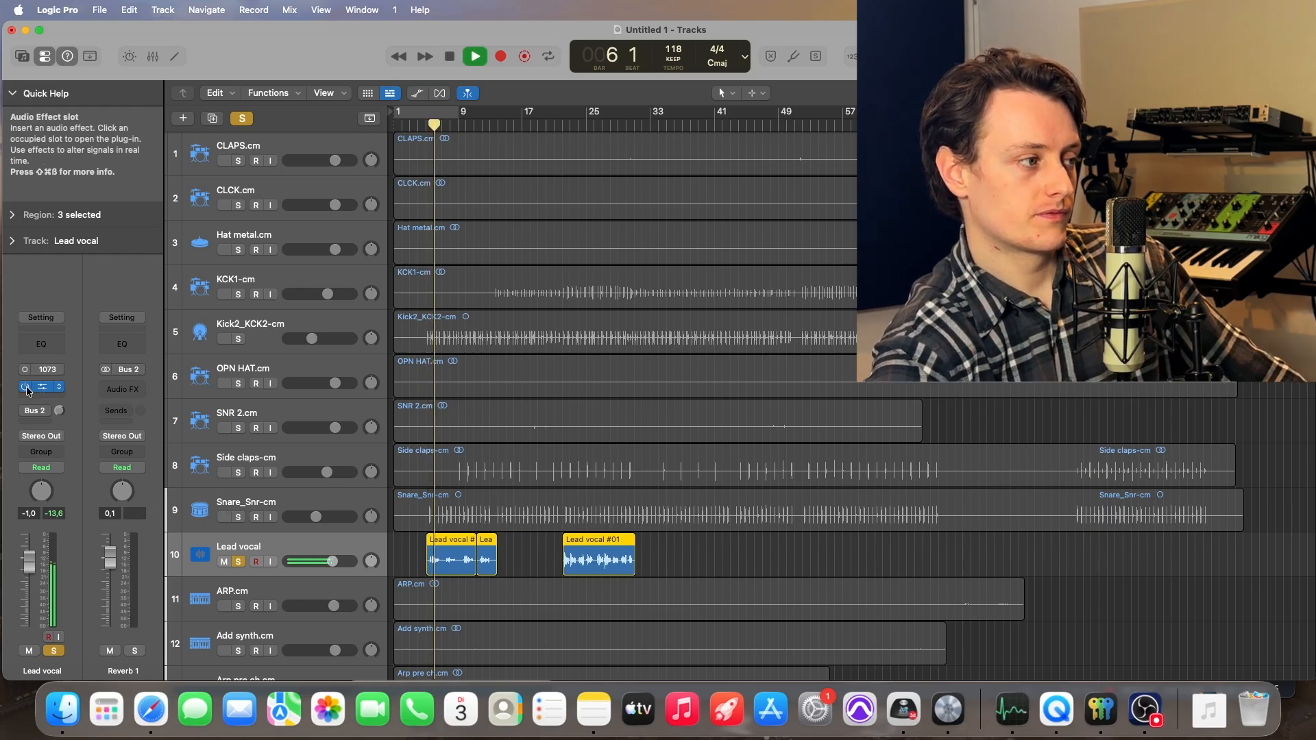
pyautogui.click(51, 389)
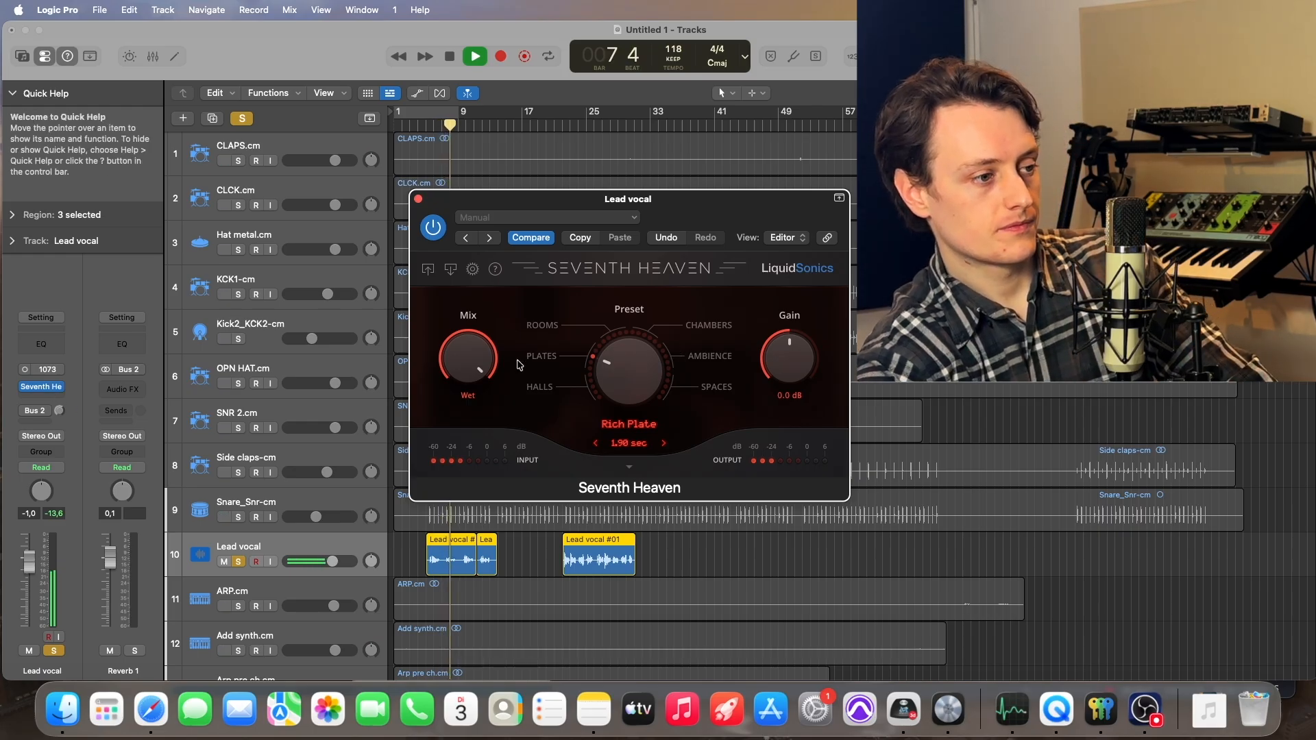
pyautogui.press('space')
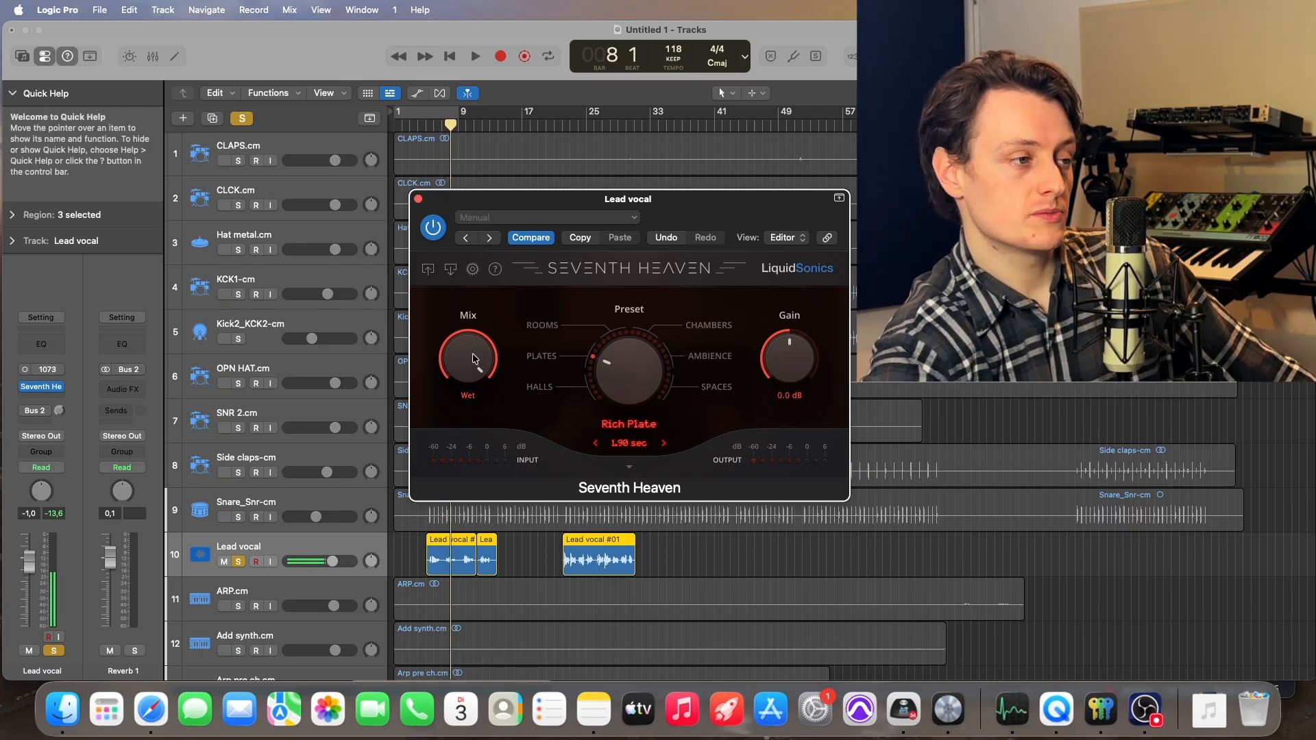
# Audition the Lead vocal's Seventh Heaven with its Mix at 0 / -10.7 dB and return the Mix to fully Wet
pyautogui.moveTo(476, 358); pyautogui.dragTo(472, 425)
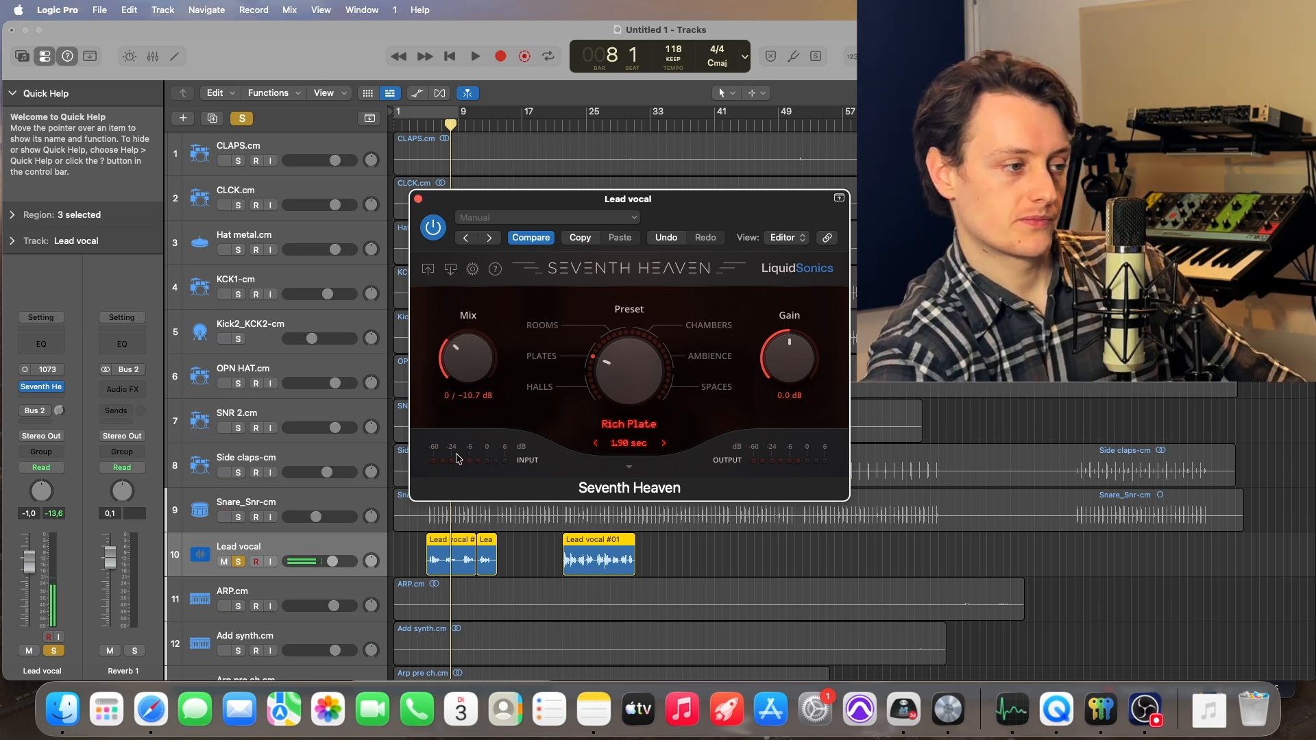
pyautogui.press('space')
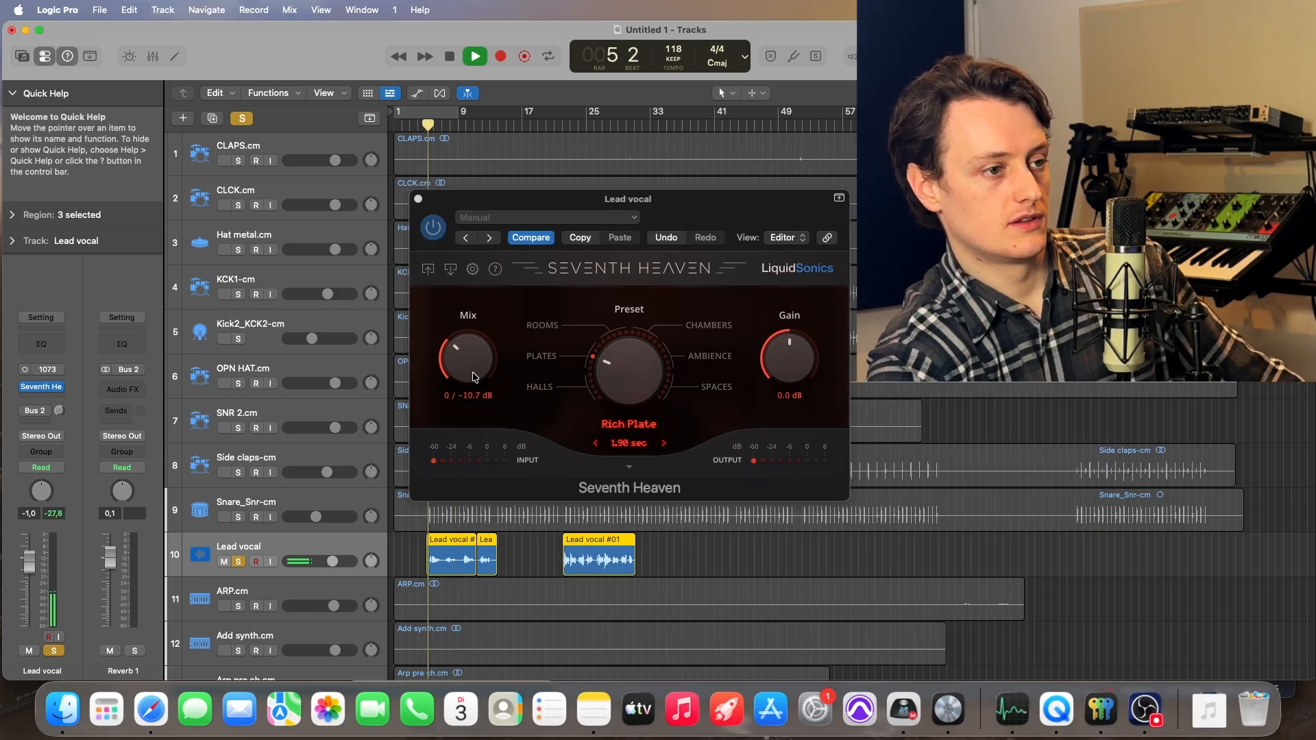
pyautogui.moveTo(472, 377)
pyautogui.mouseDown()
pyautogui.moveTo(460, 340)
pyautogui.moveTo(484, 367)
pyautogui.mouseUp()
pyautogui.press('space')
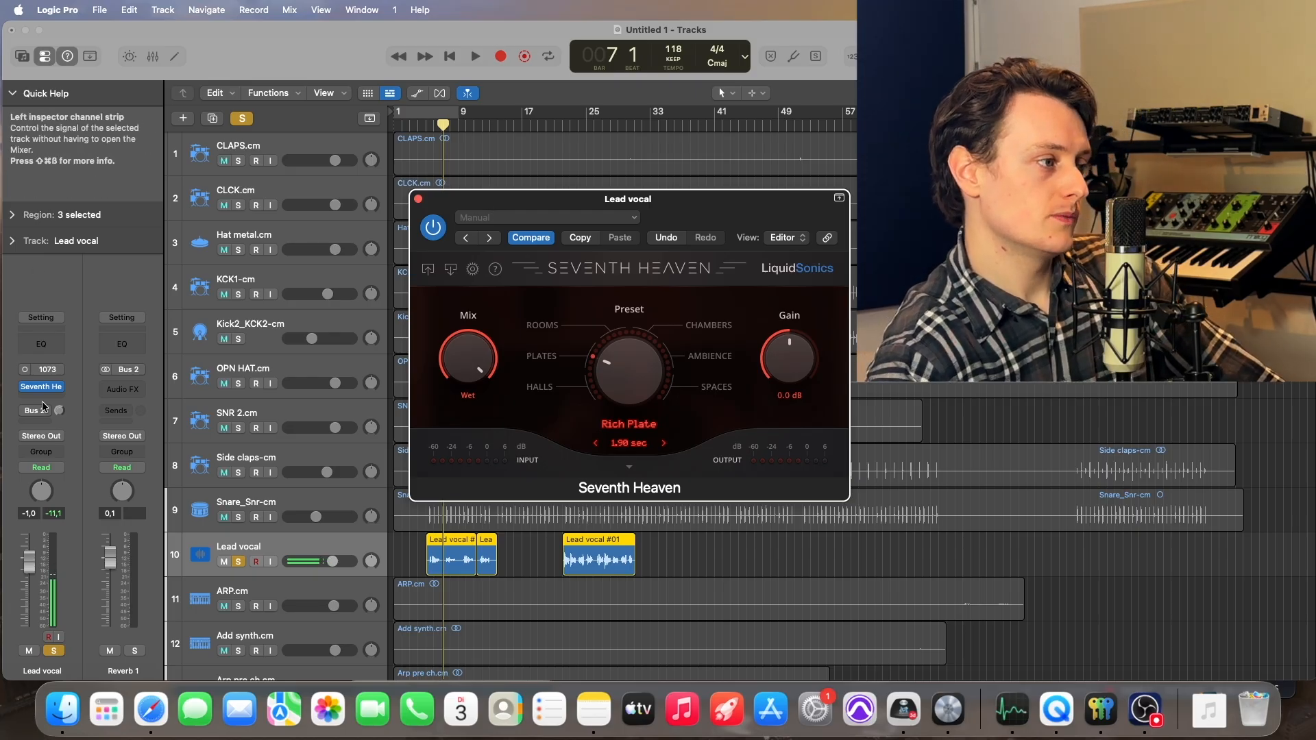
# Move the Seventh Heaven insert from the Lead vocal channel to Reverb 1 and play the vocal briefly
pyautogui.moveTo(40, 391); pyautogui.dragTo(122, 387)
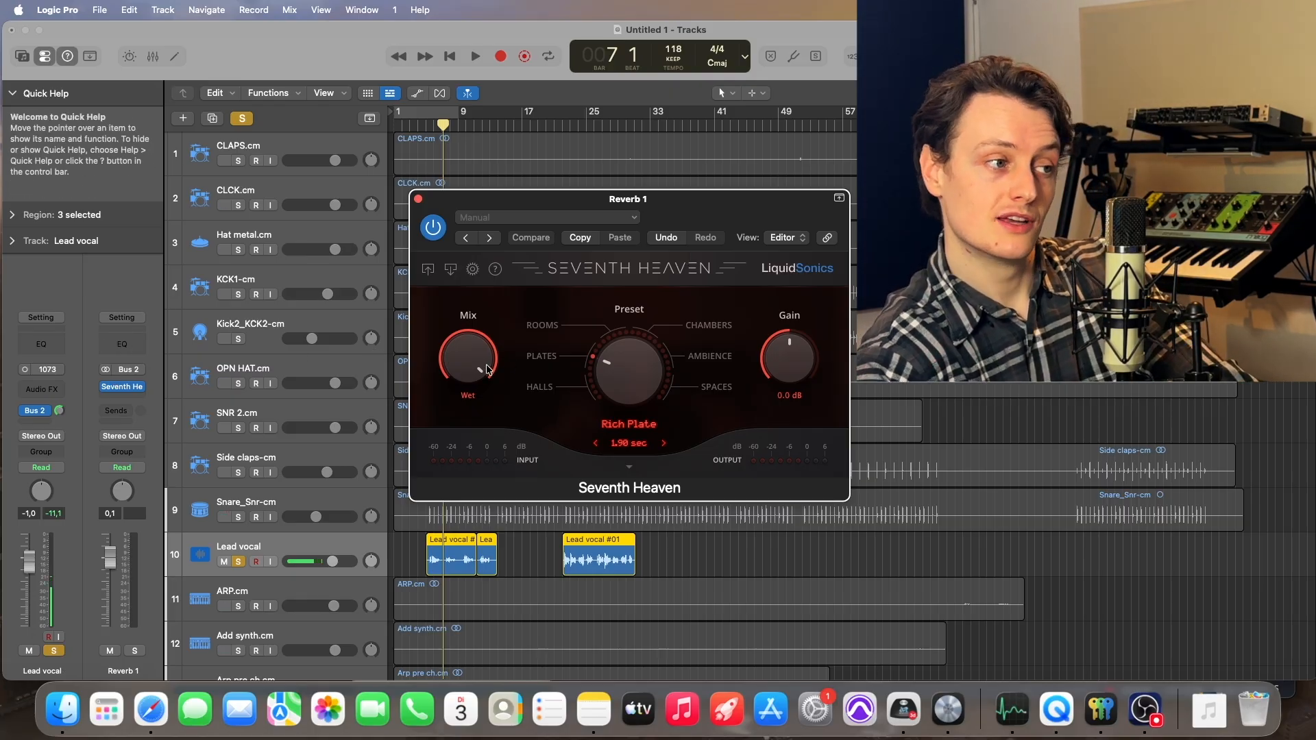
pyautogui.click(419, 203)
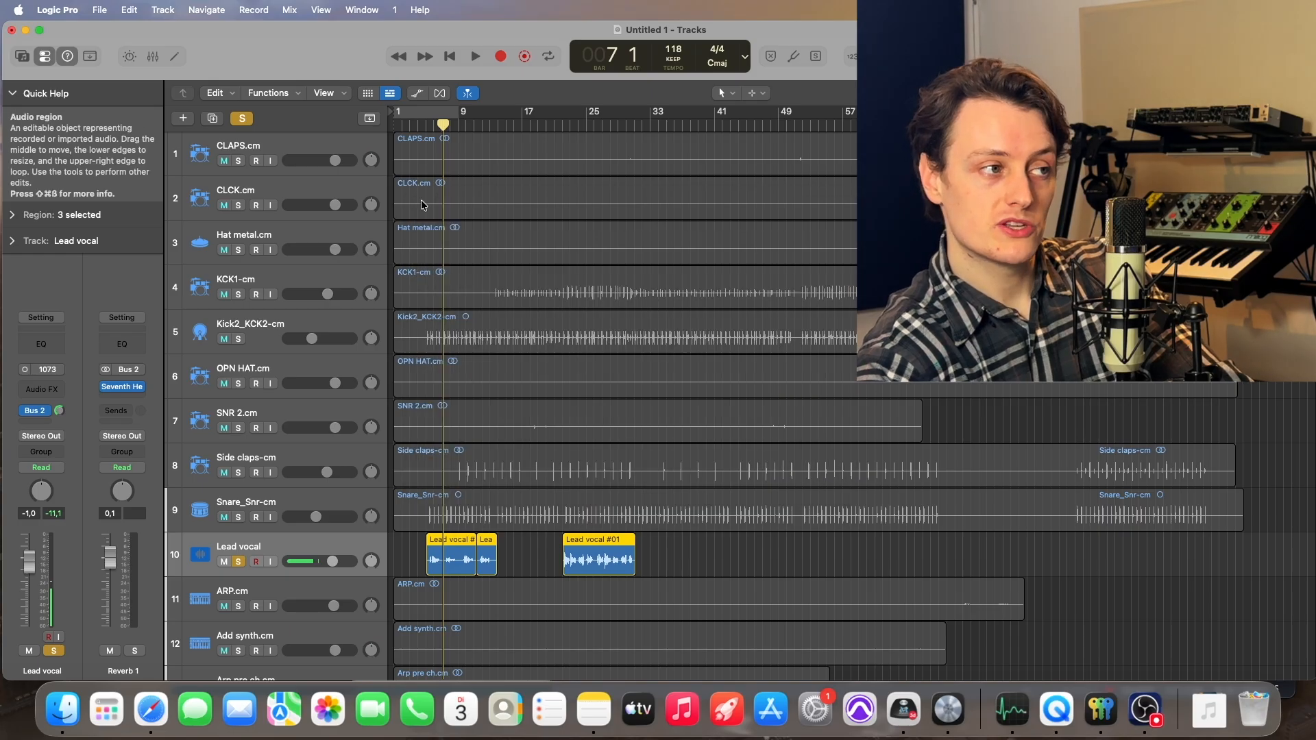
pyautogui.press('space')
pyautogui.press('space')
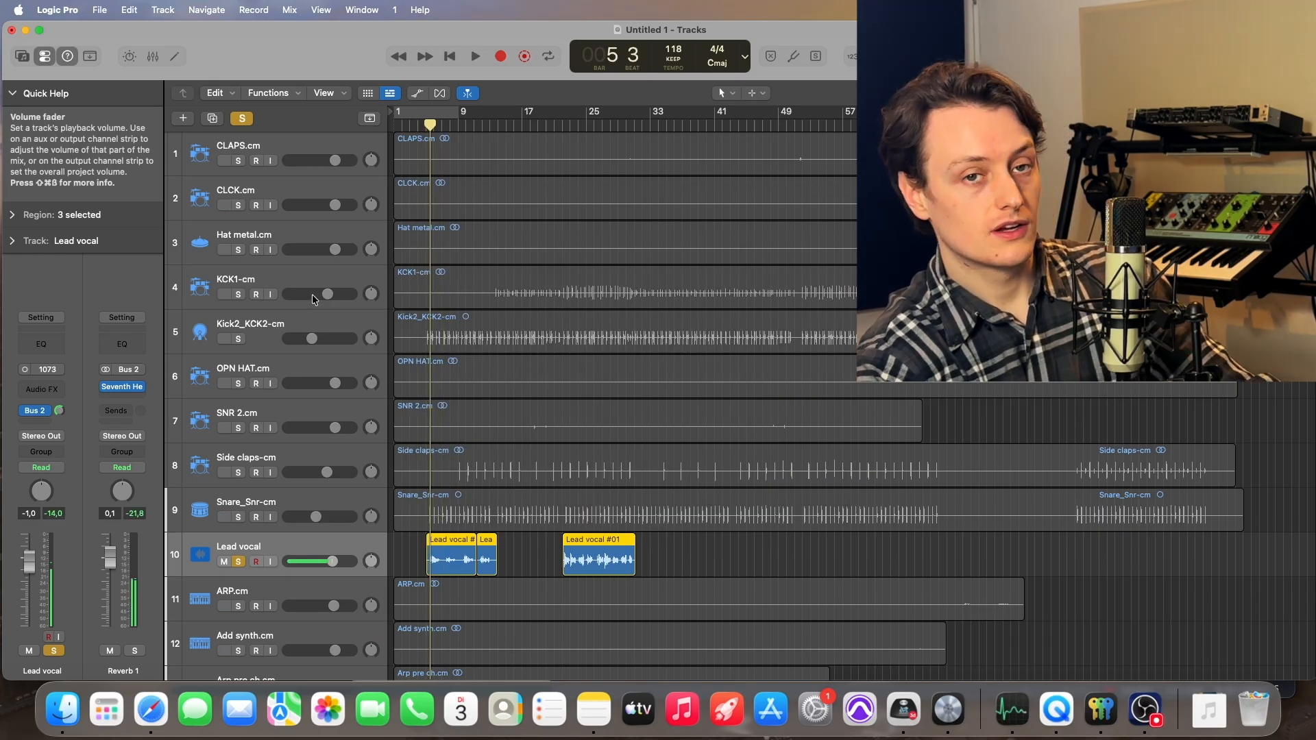
# During vocal playback, sweep the Lead vocal's Bus 2 send level up and back down to -19.6 dB
pyautogui.press('space')
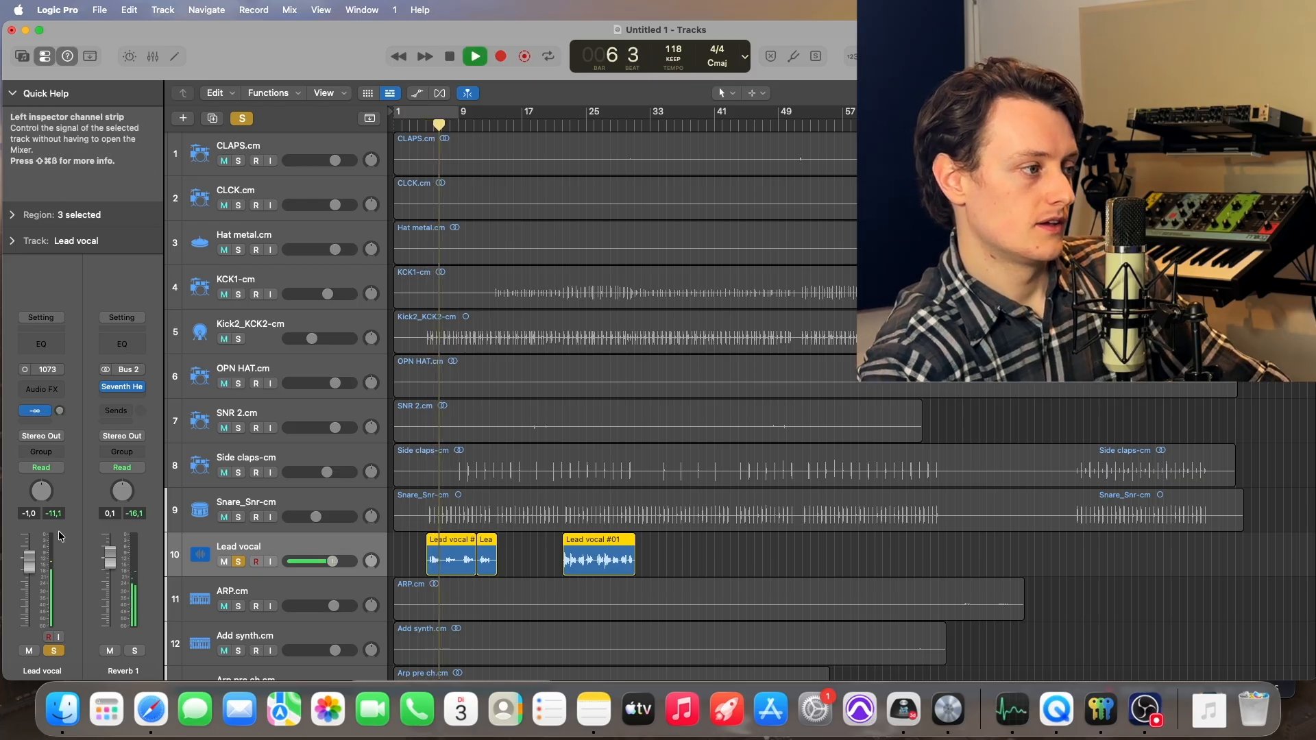
pyautogui.moveTo(60, 417); pyautogui.dragTo(58, 379)
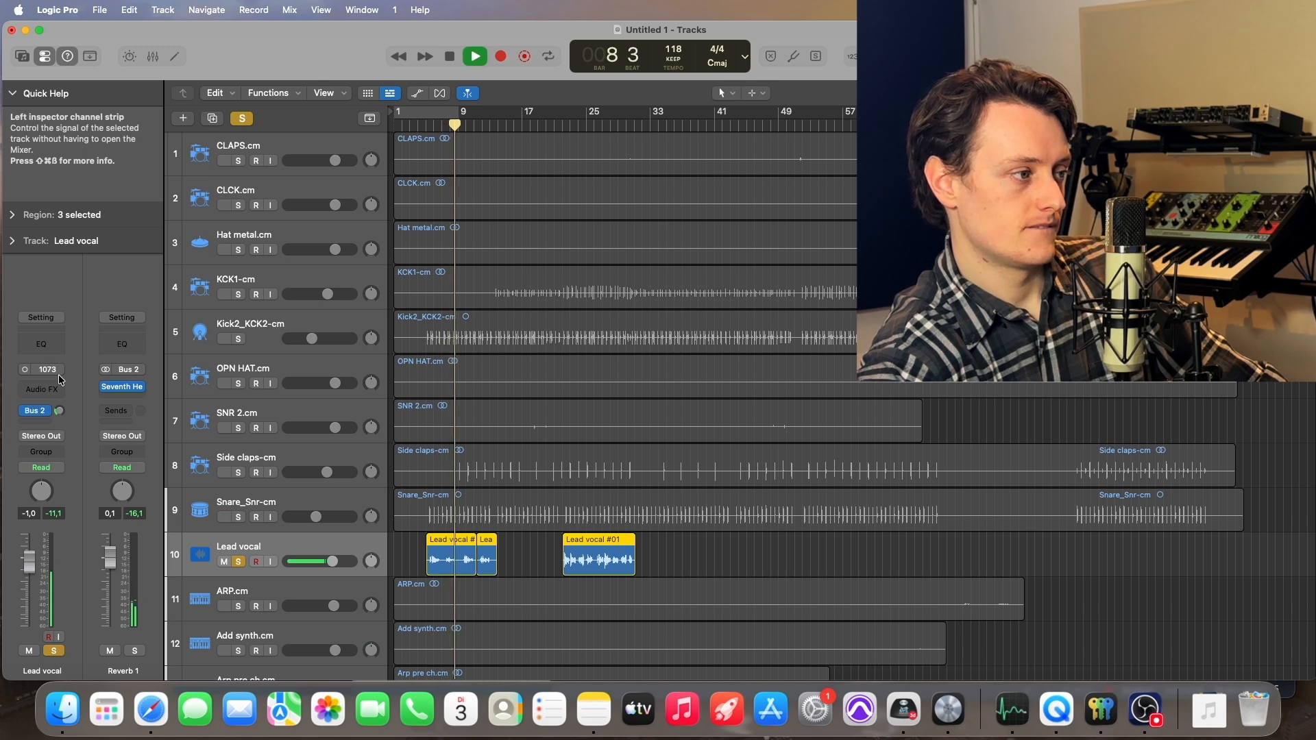
pyautogui.moveTo(58, 374); pyautogui.dragTo(57, 431)
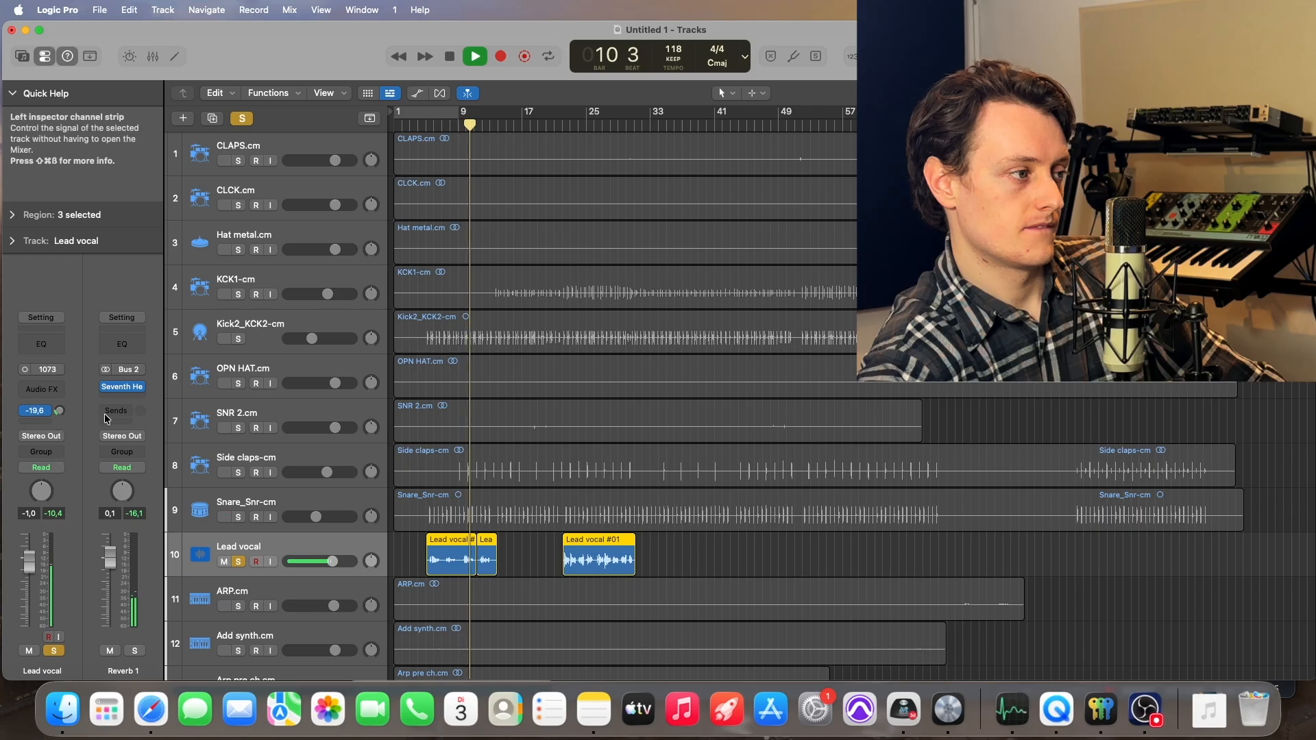
# Switch the Reverb 1 plug-in to the Studio B Far preset and adjust the Lead vocal's Bus 2 send to -18.5 dB during playback
pyautogui.click(121, 386)
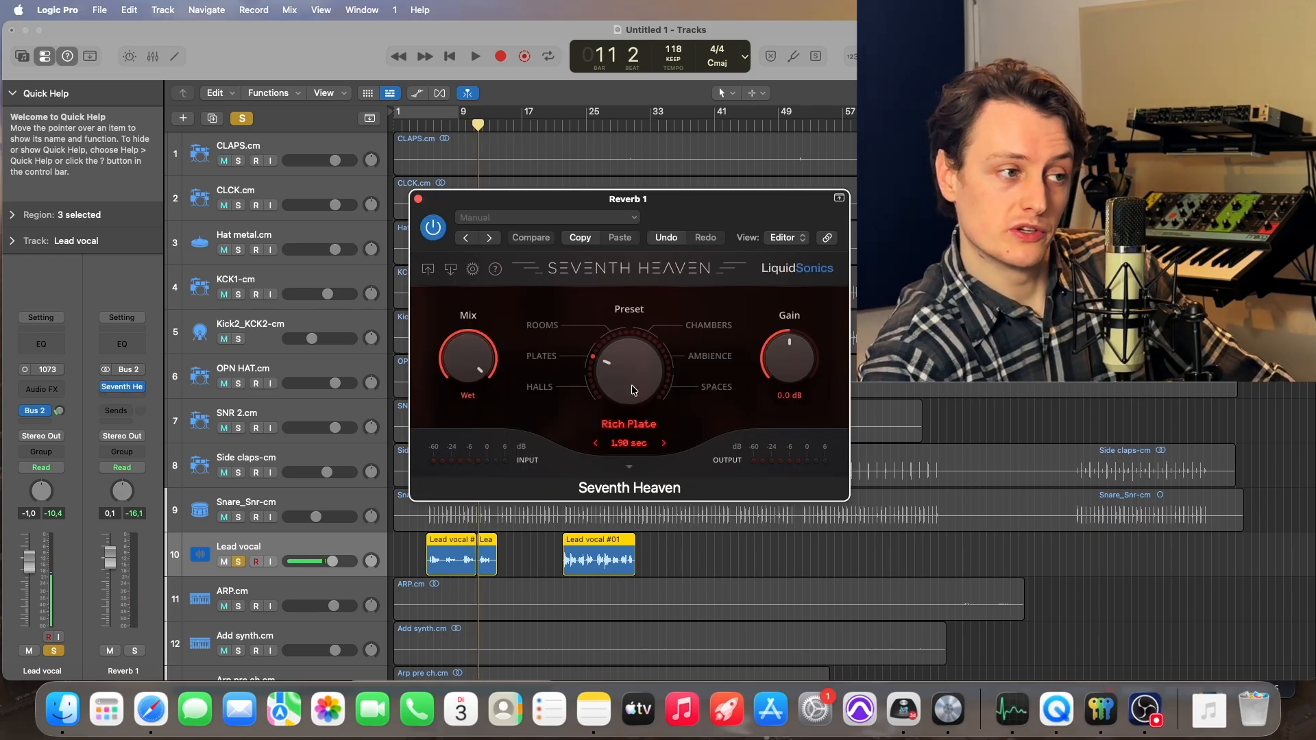
pyautogui.moveTo(631, 385); pyautogui.dragTo(631, 353)
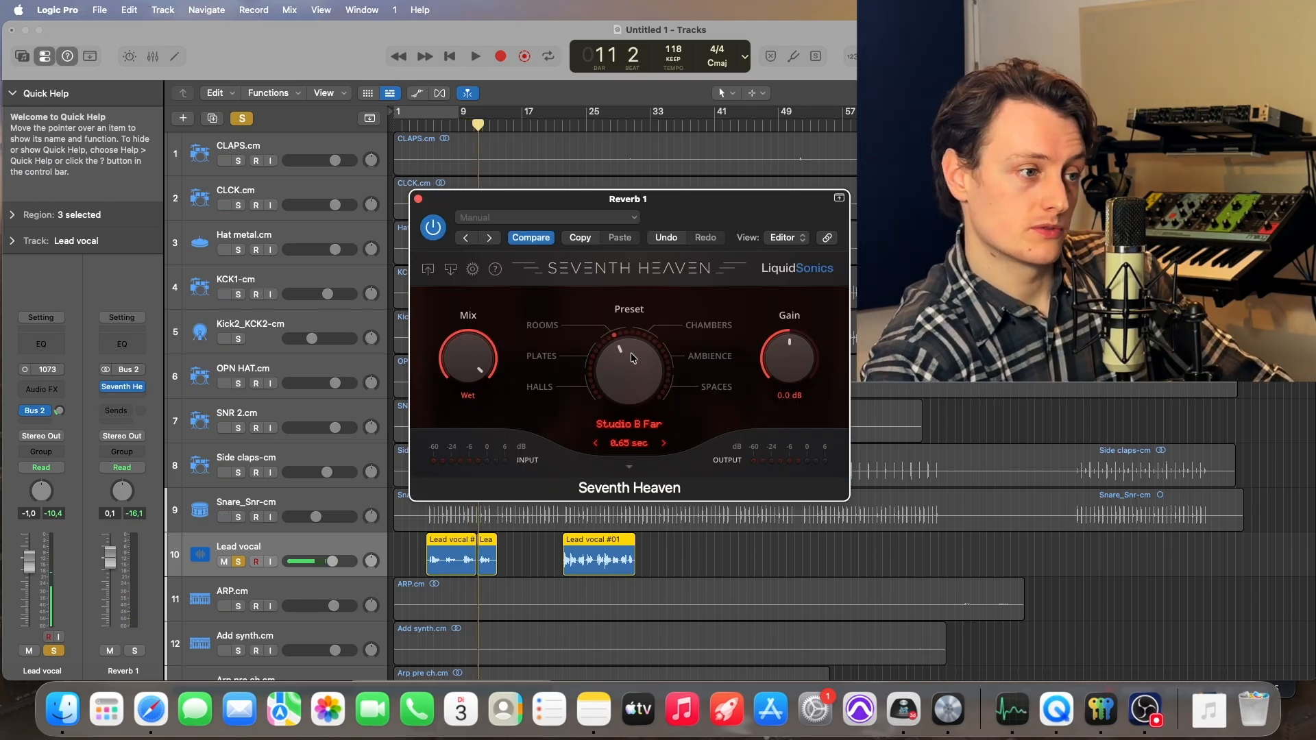
pyautogui.doubleClick(439, 130)
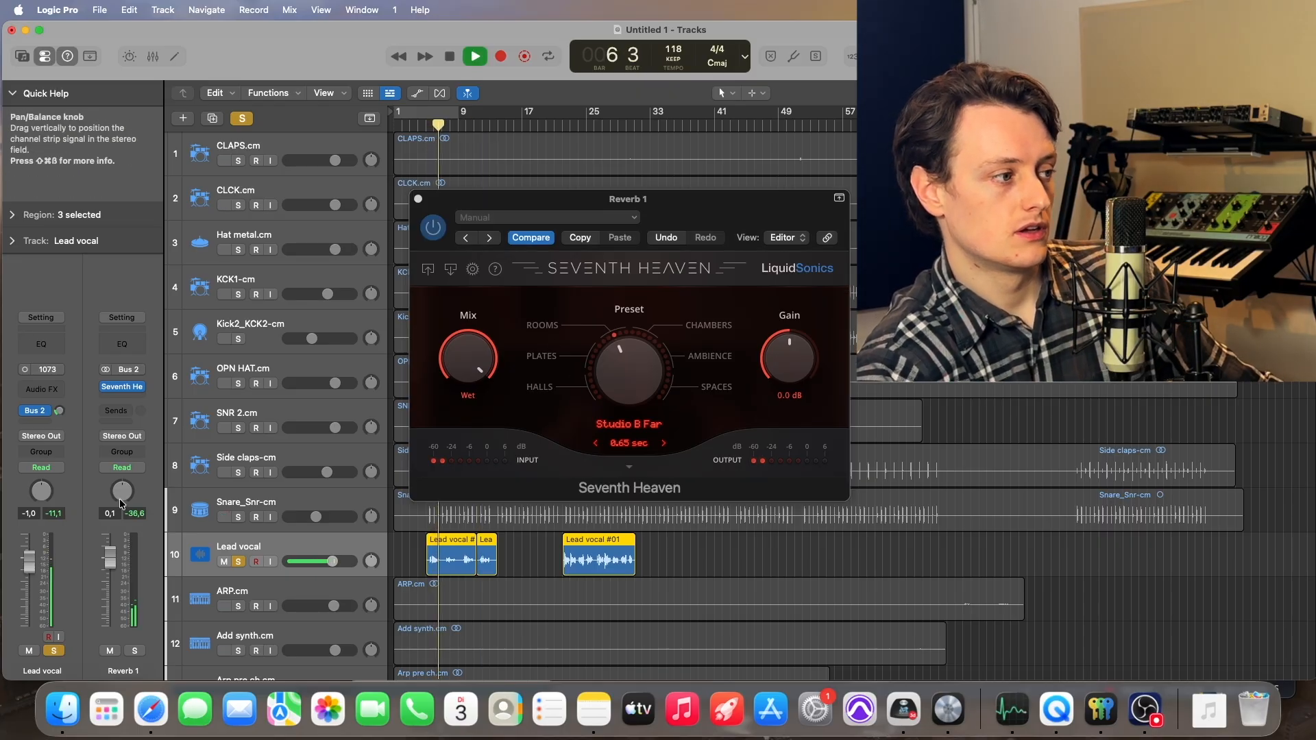
pyautogui.moveTo(67, 372); pyautogui.dragTo(70, 416)
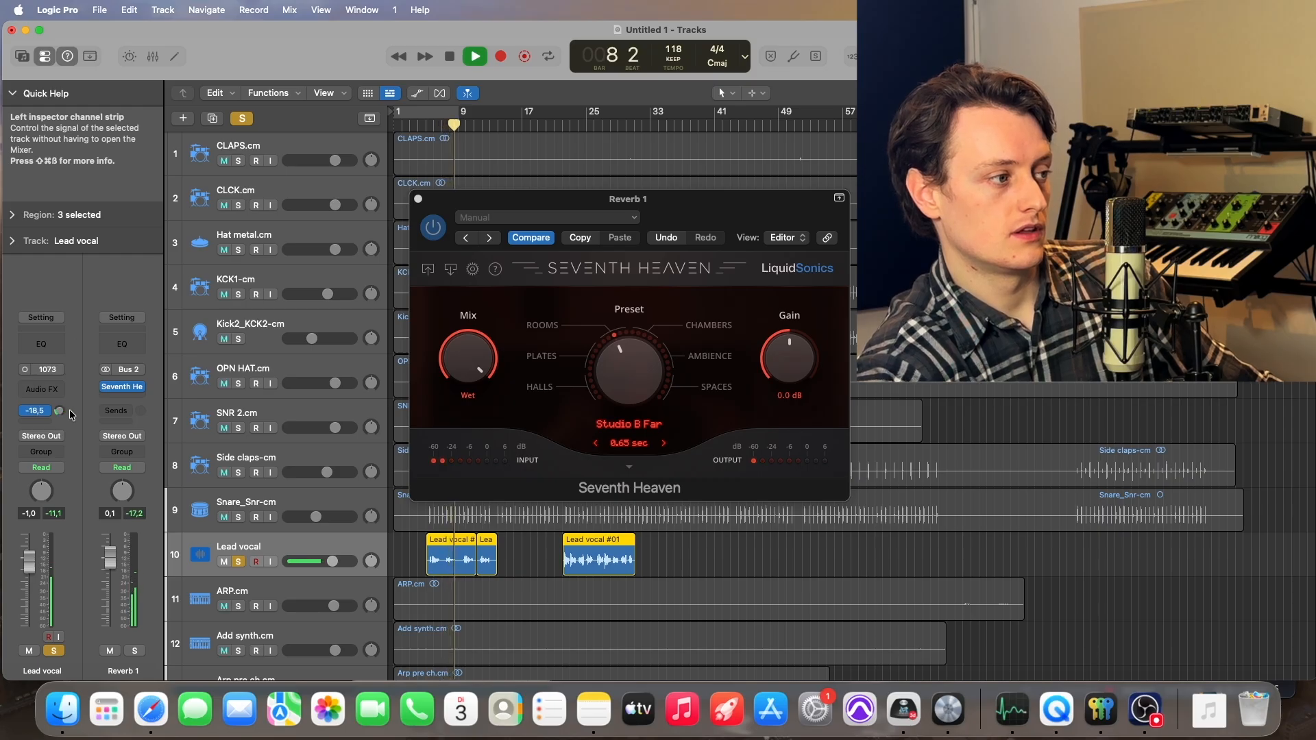
pyautogui.press('space')
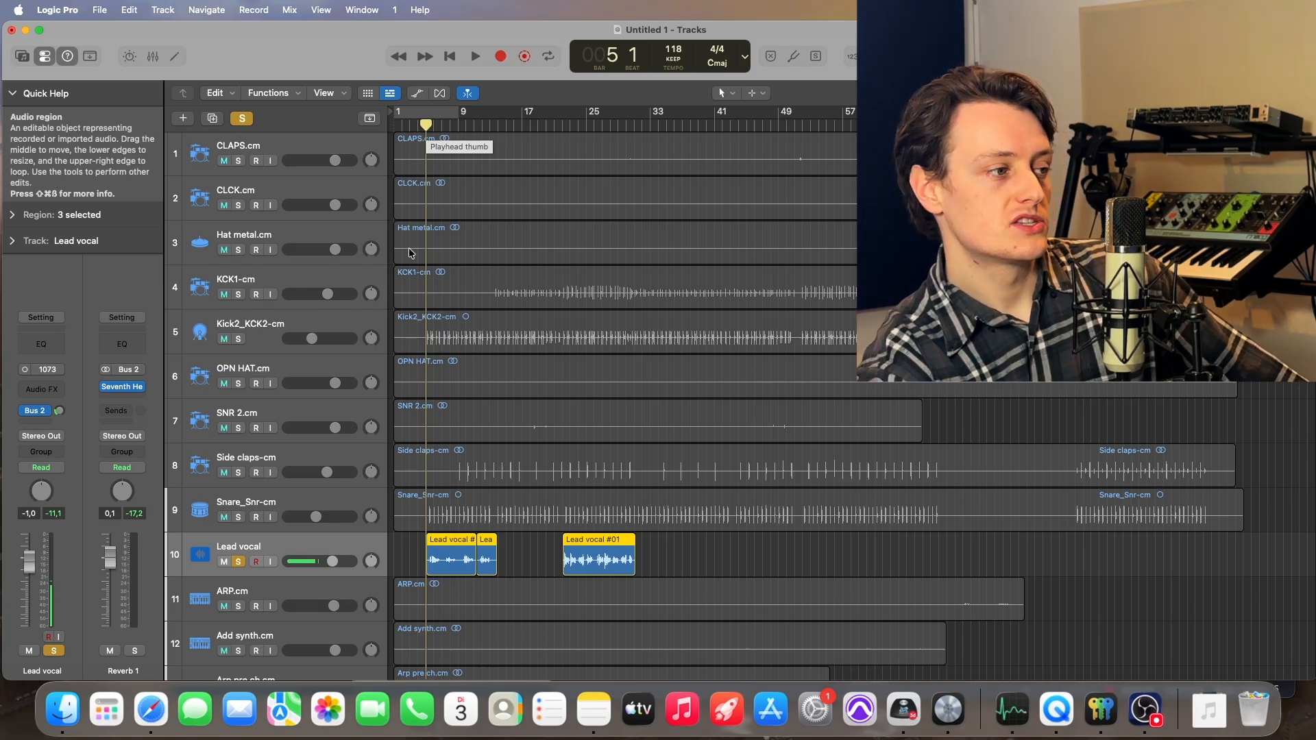
# Solo the Snare_Snr-cm track alongside the lead vocal and select it
pyautogui.click(238, 517)
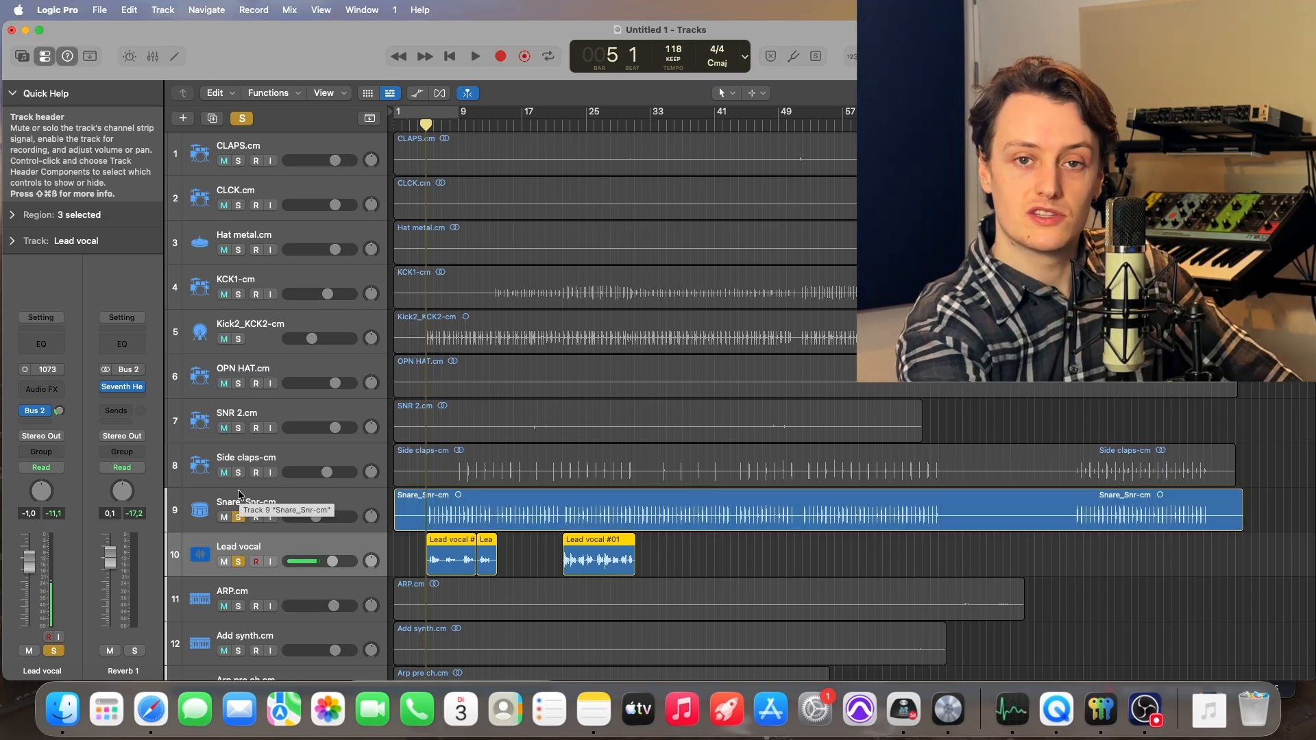
pyautogui.press('space')
pyautogui.press('space')
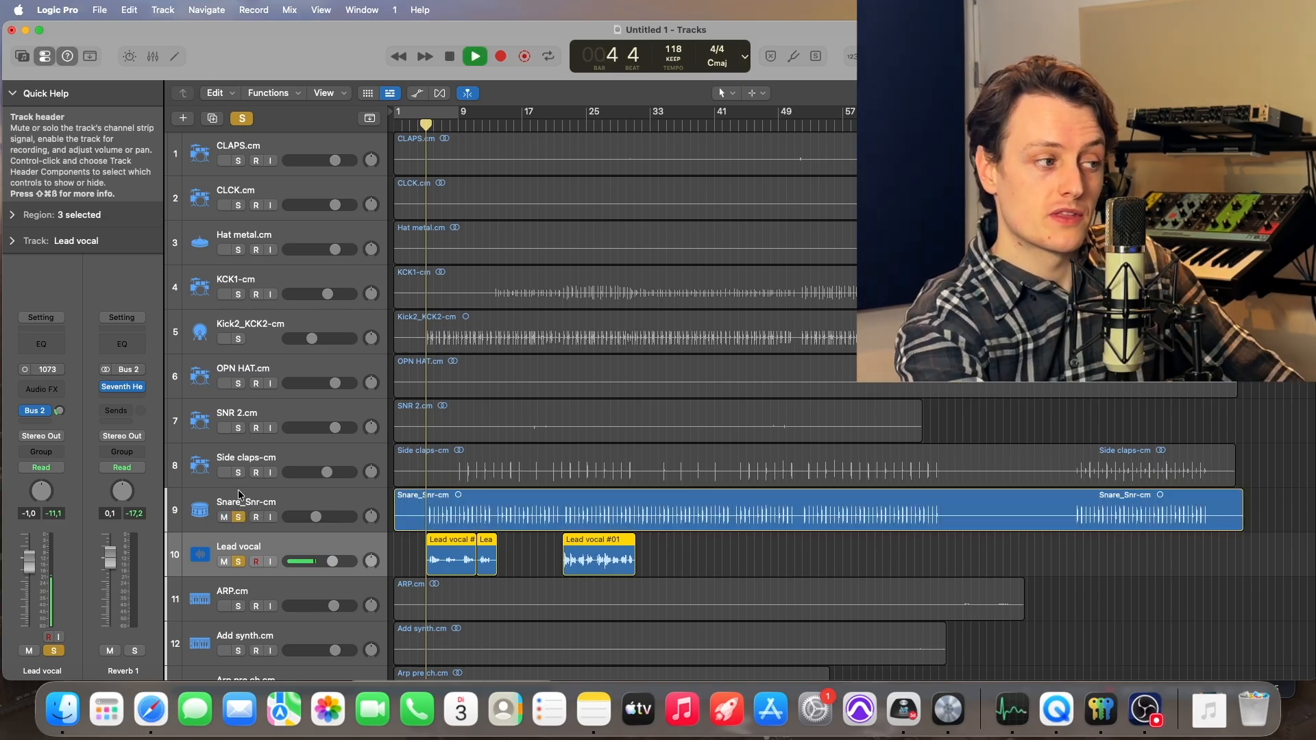
pyautogui.press('Up')
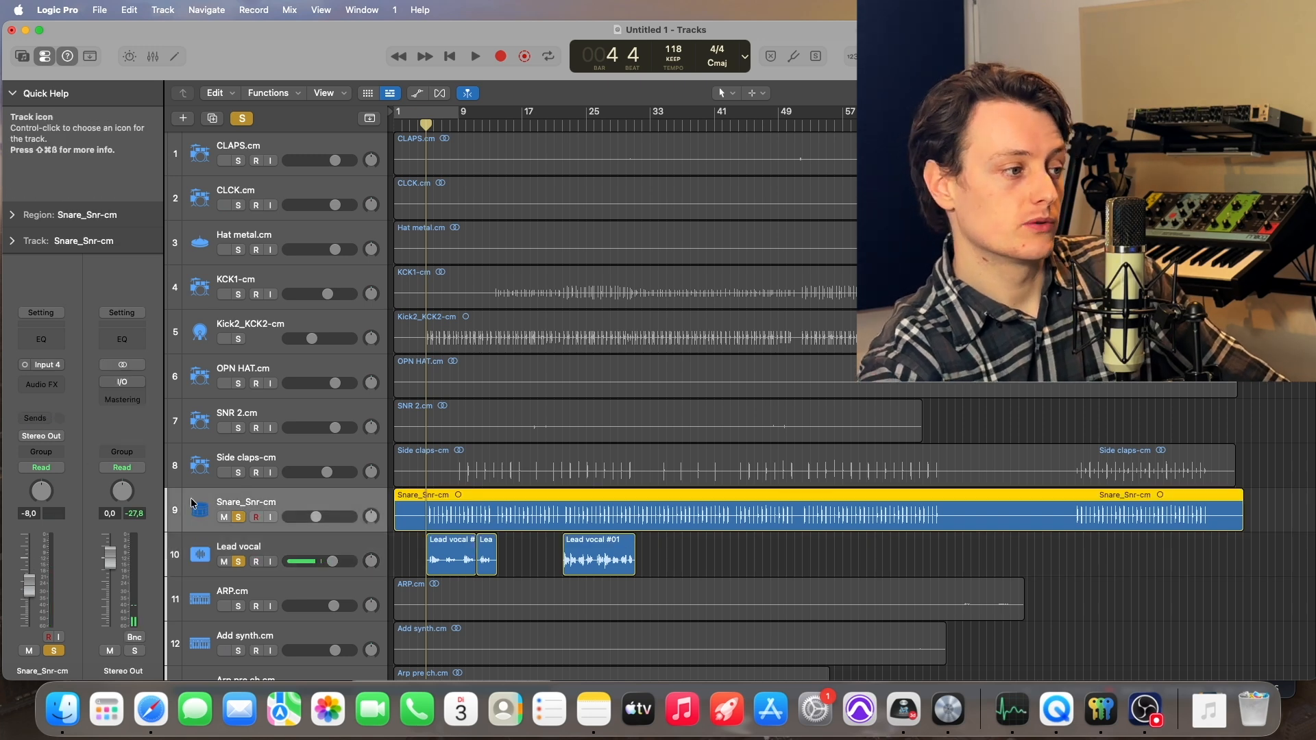
# Add a send from the Snare_Snr-cm track to Bus 2 (Reverb 1)
pyautogui.click(38, 417)
pyautogui.moveTo(124, 546)
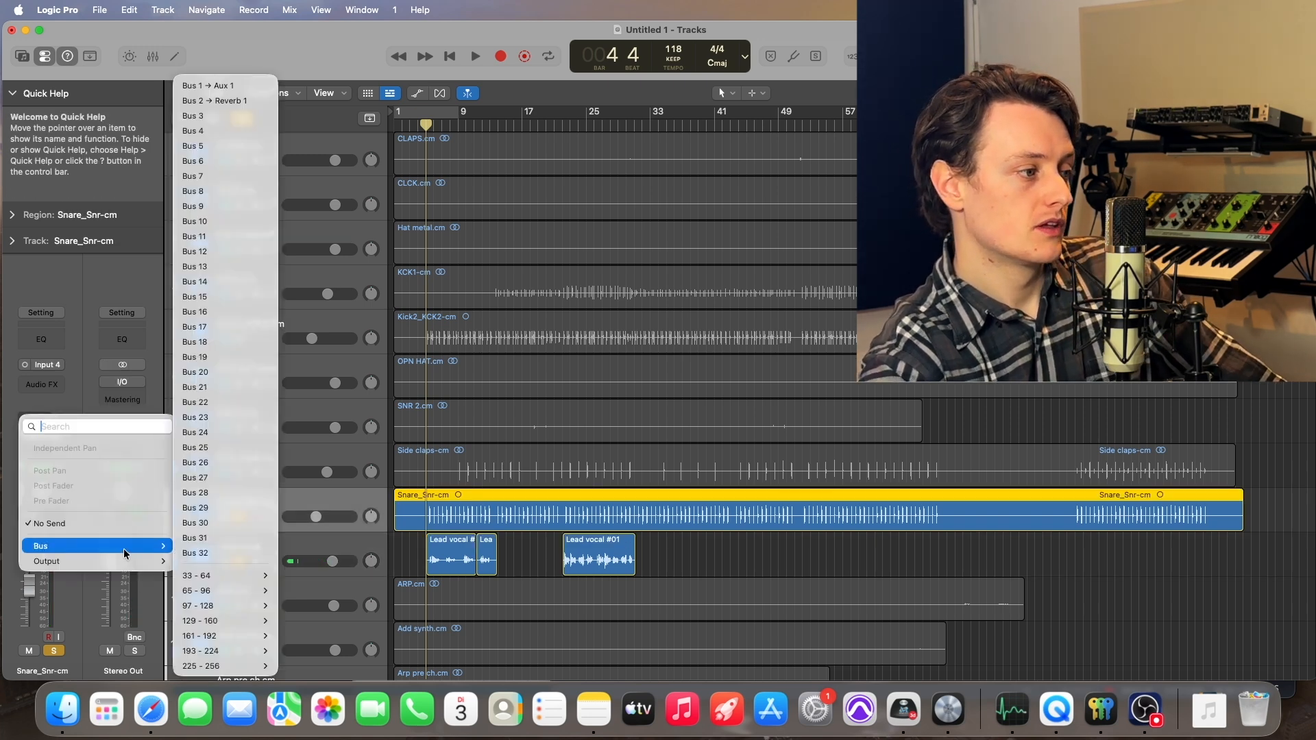
pyautogui.click(208, 101)
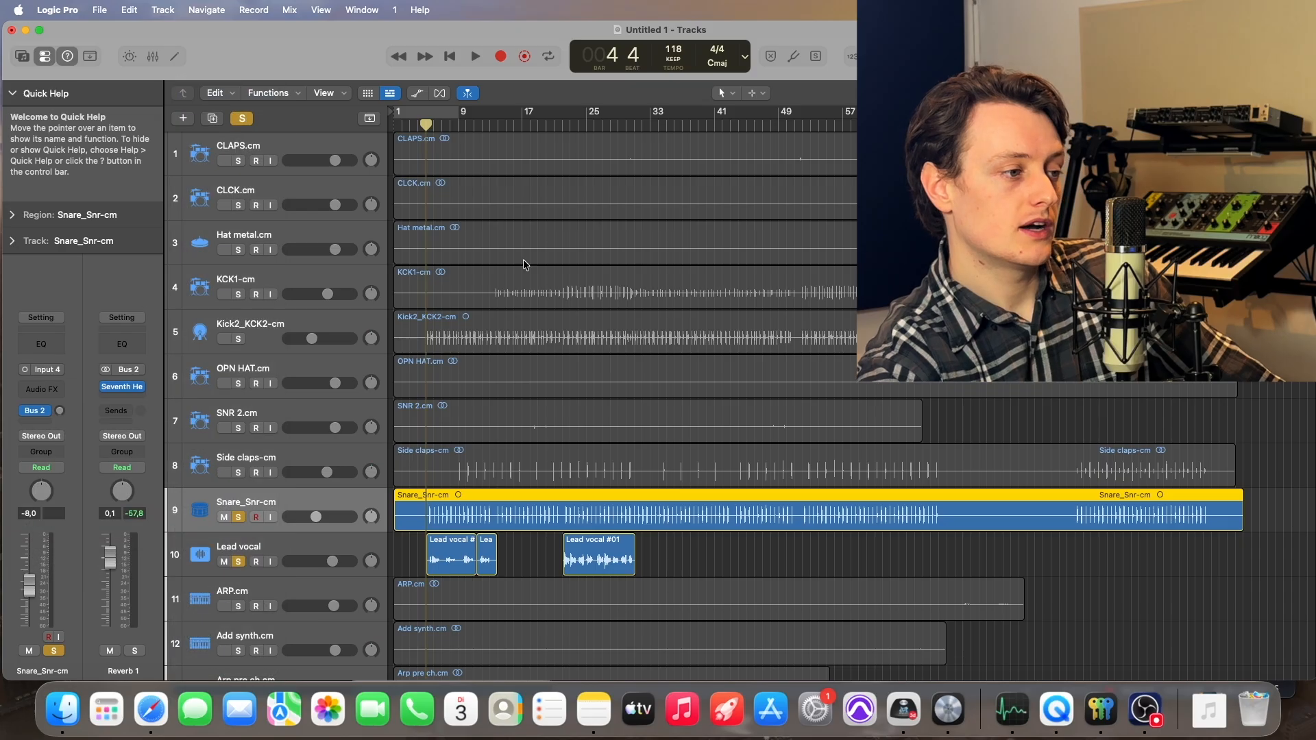
# Play the soloed snare and vocal while raising the snare's Bus 2 send level
pyautogui.press('space')
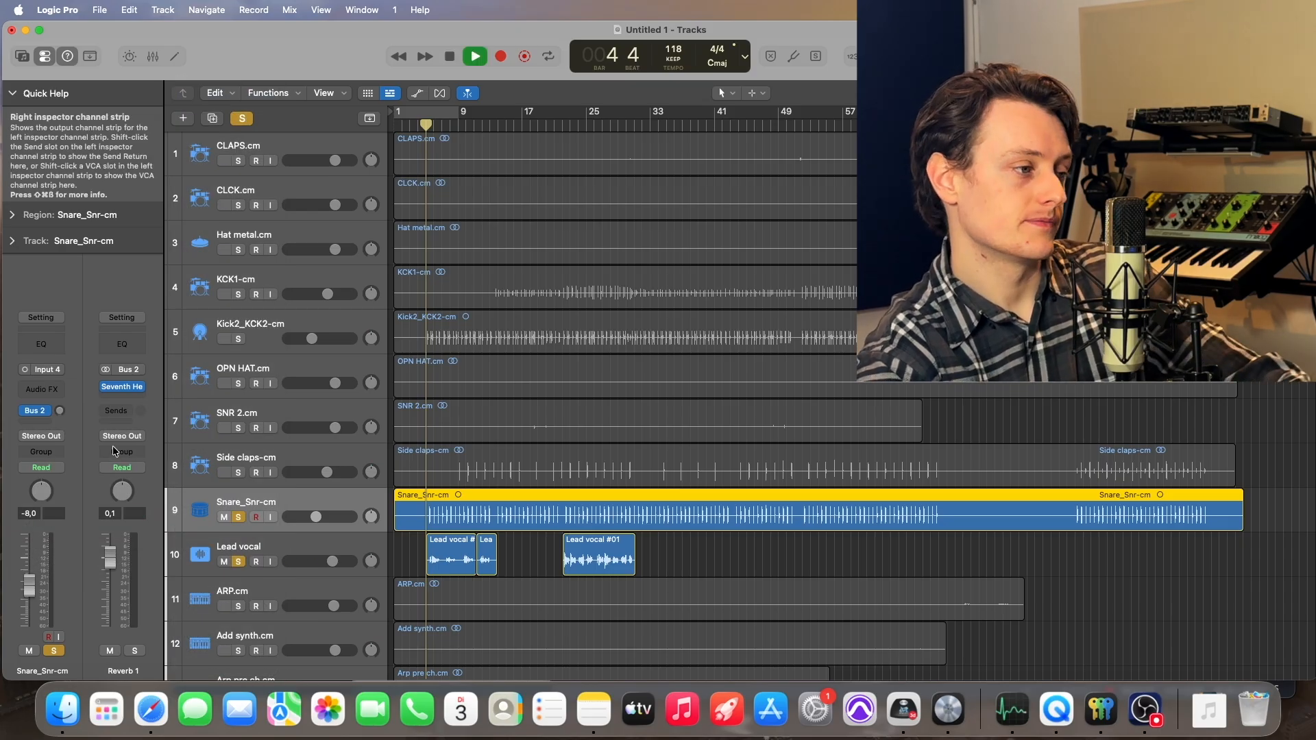
pyautogui.moveTo(64, 414)
pyautogui.mouseDown()
pyautogui.moveTo(74, 316)
pyautogui.moveTo(69, 388)
pyautogui.mouseUp()
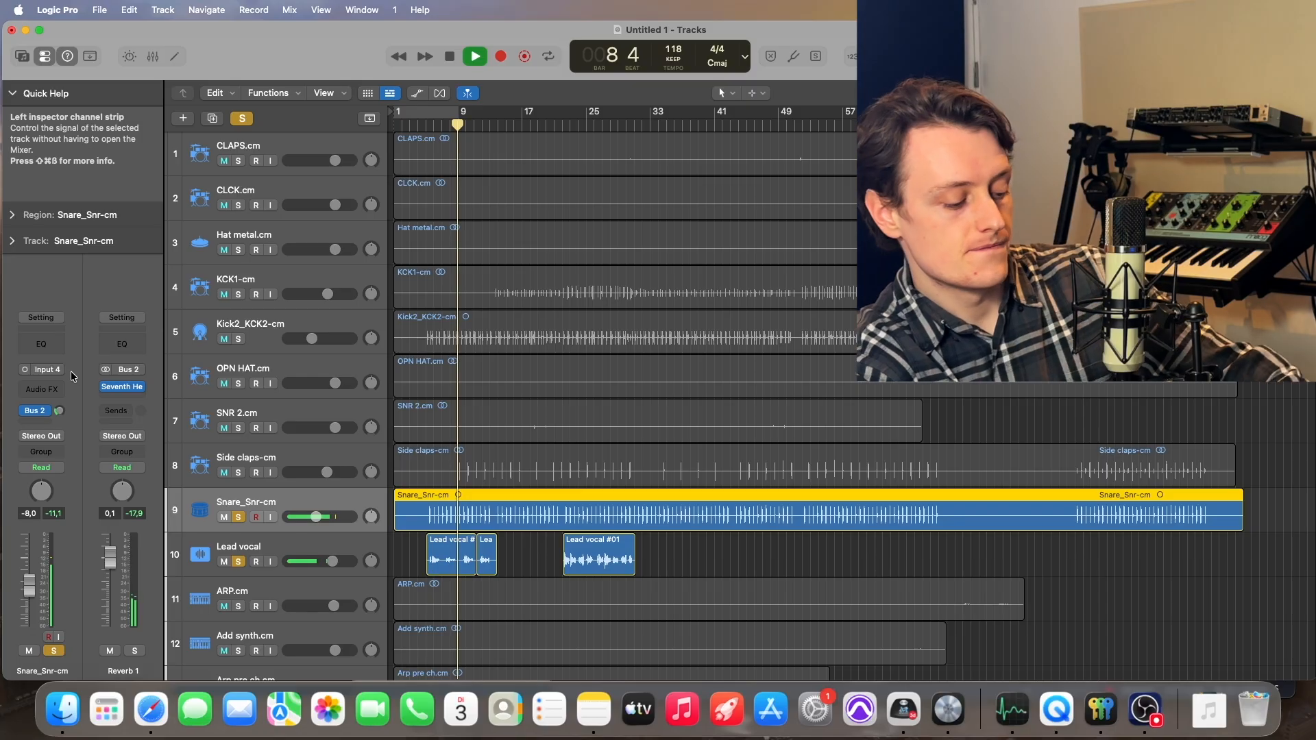
pyautogui.press('space')
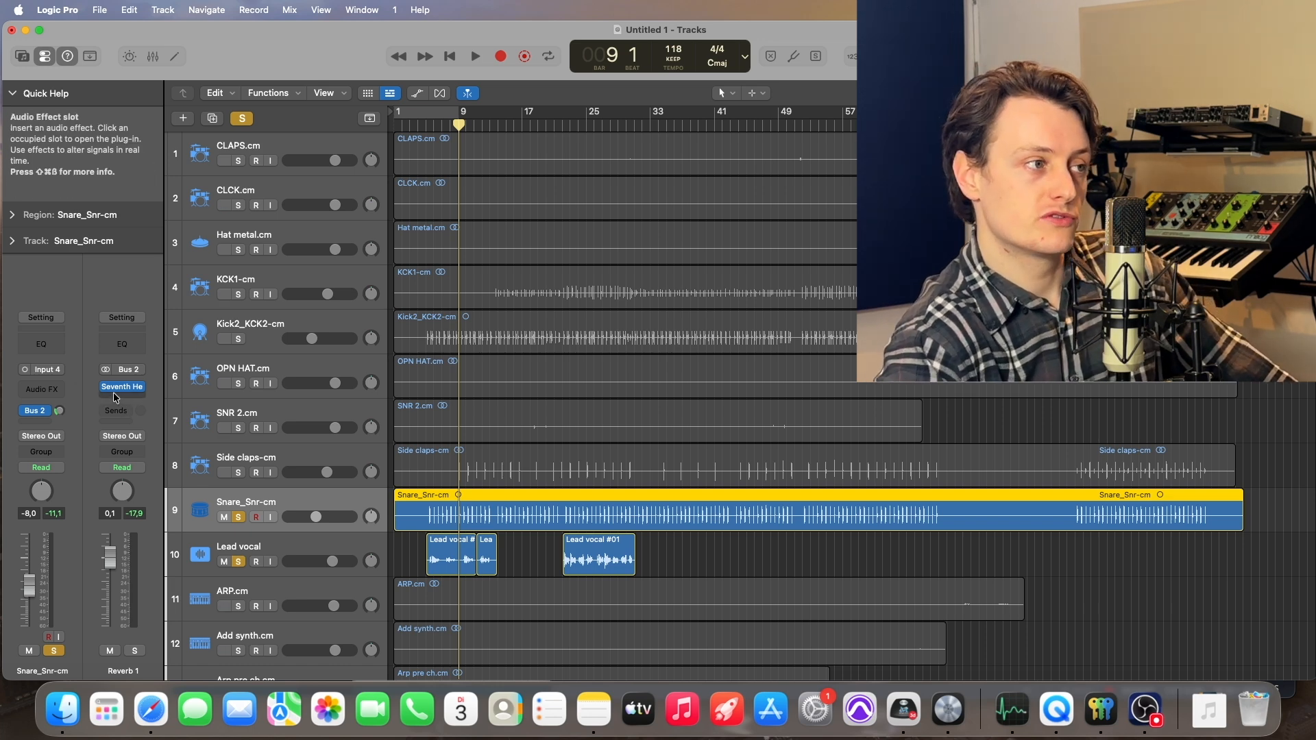
pyautogui.moveTo(110, 389)
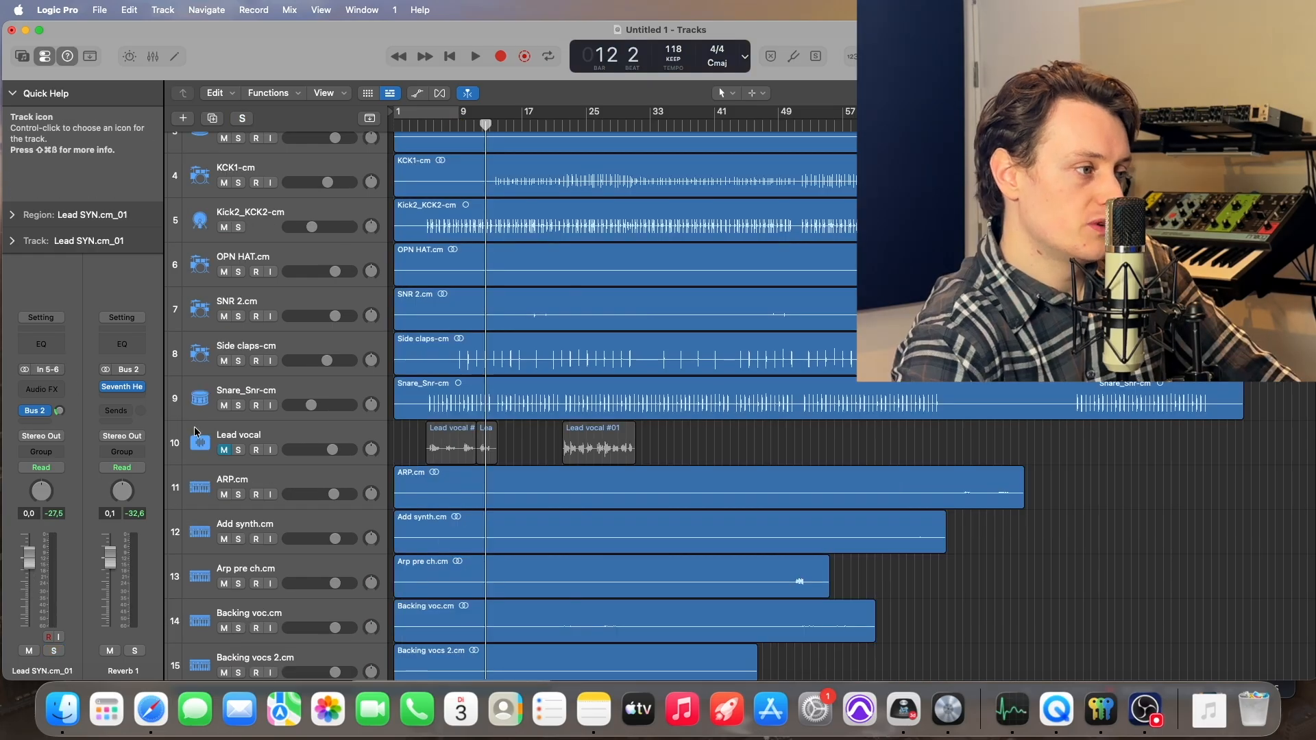
# Unmute the Lead vocal track and add a second send from it to Bus 3
pyautogui.click(197, 433)
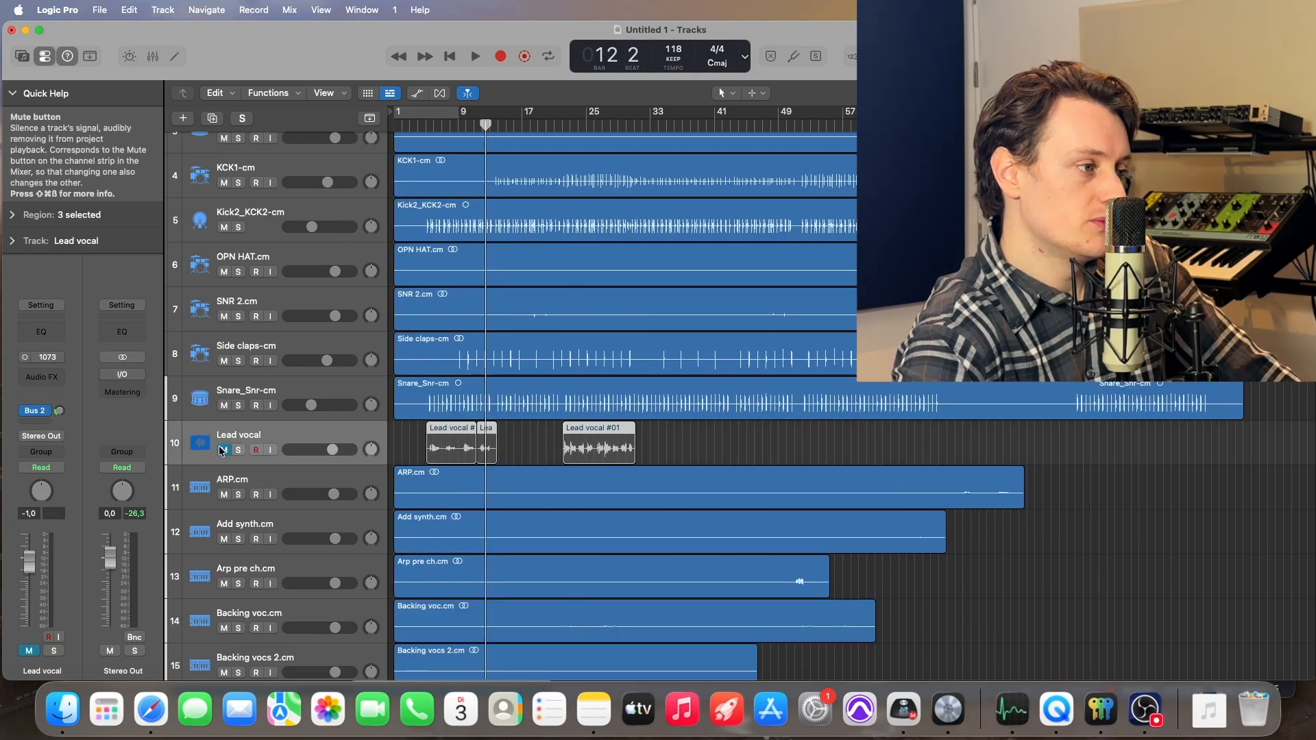
pyautogui.click(222, 450)
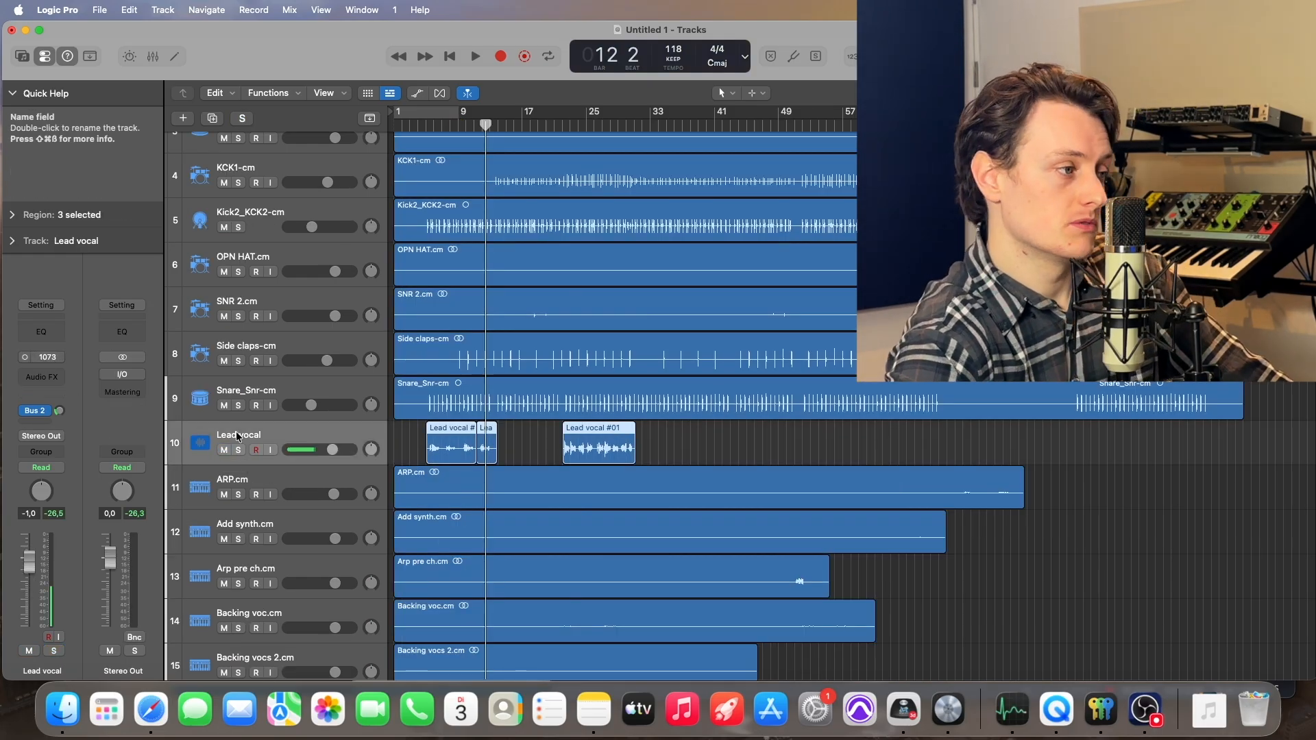
pyautogui.click(37, 414)
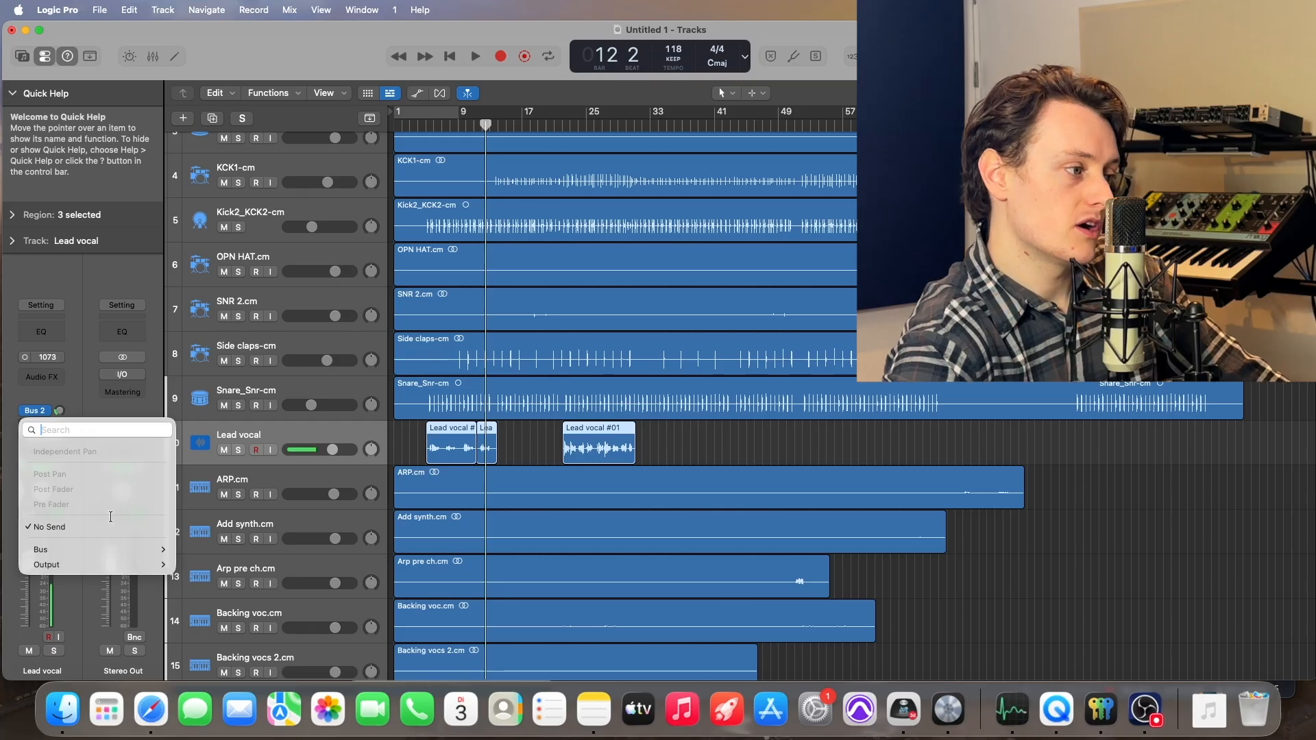
pyautogui.moveTo(103, 549)
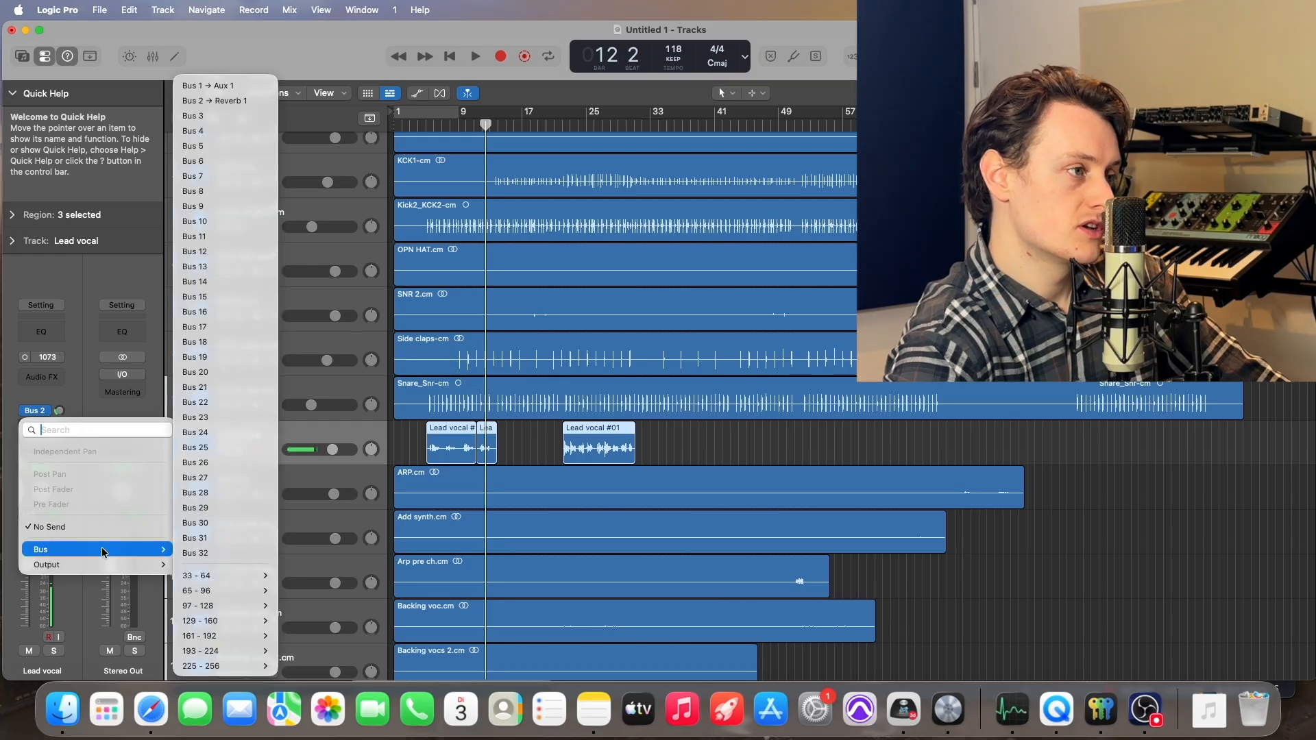
pyautogui.click(193, 117)
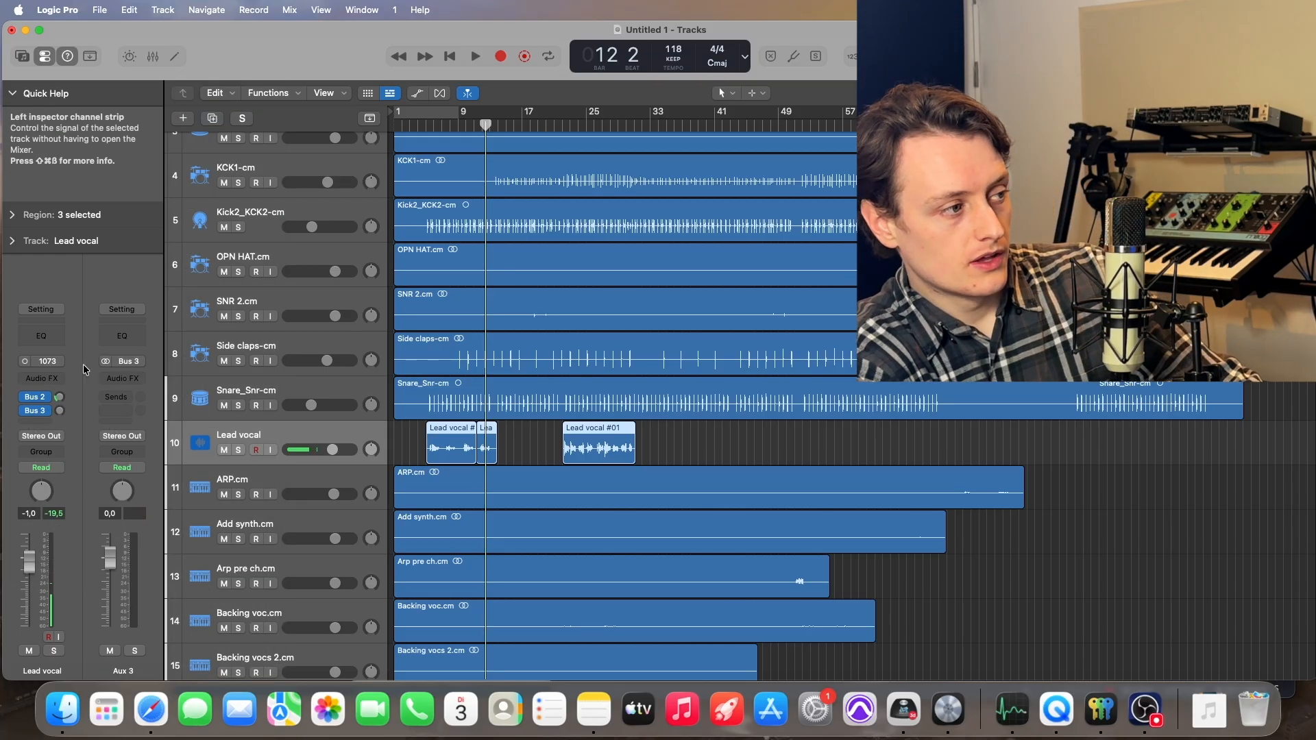
# Insert the MicroShift plug-in in stereo on the Bus 3 aux channel
pyautogui.click(122, 381)
pyautogui.moveTo(124, 384)
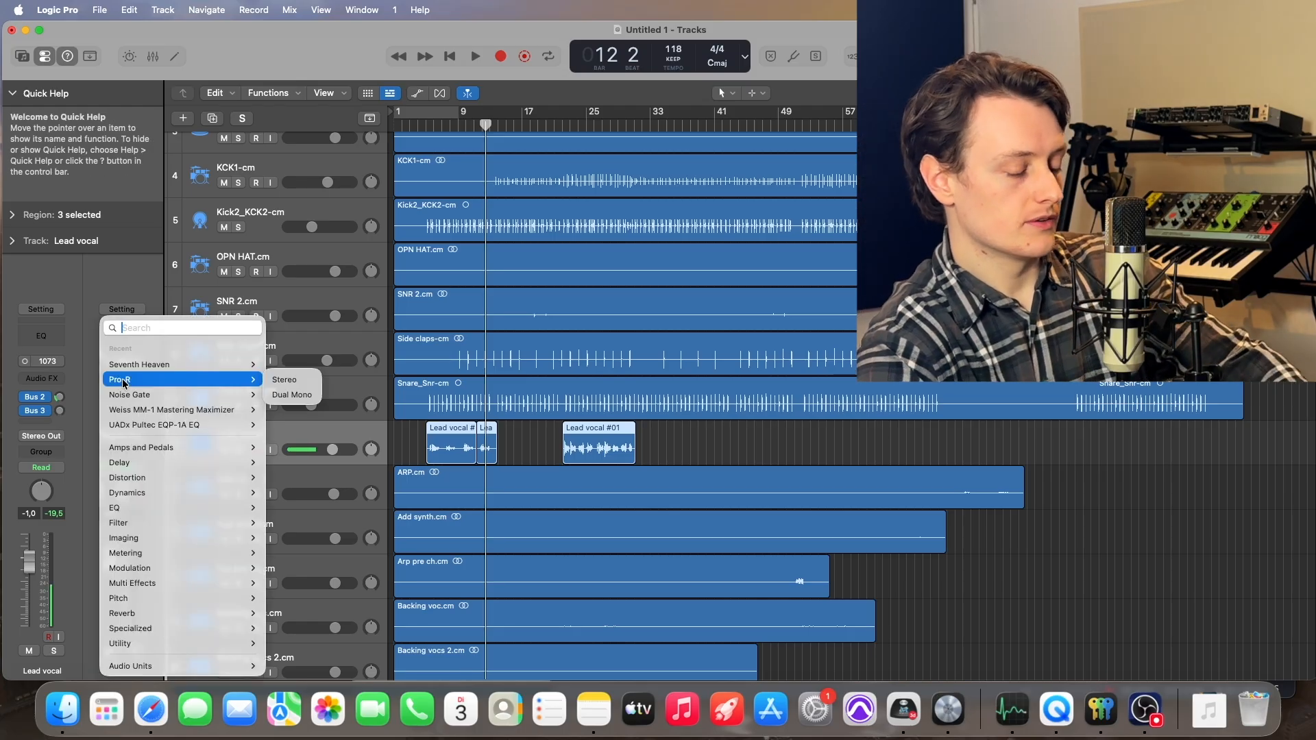
pyautogui.write('micr')
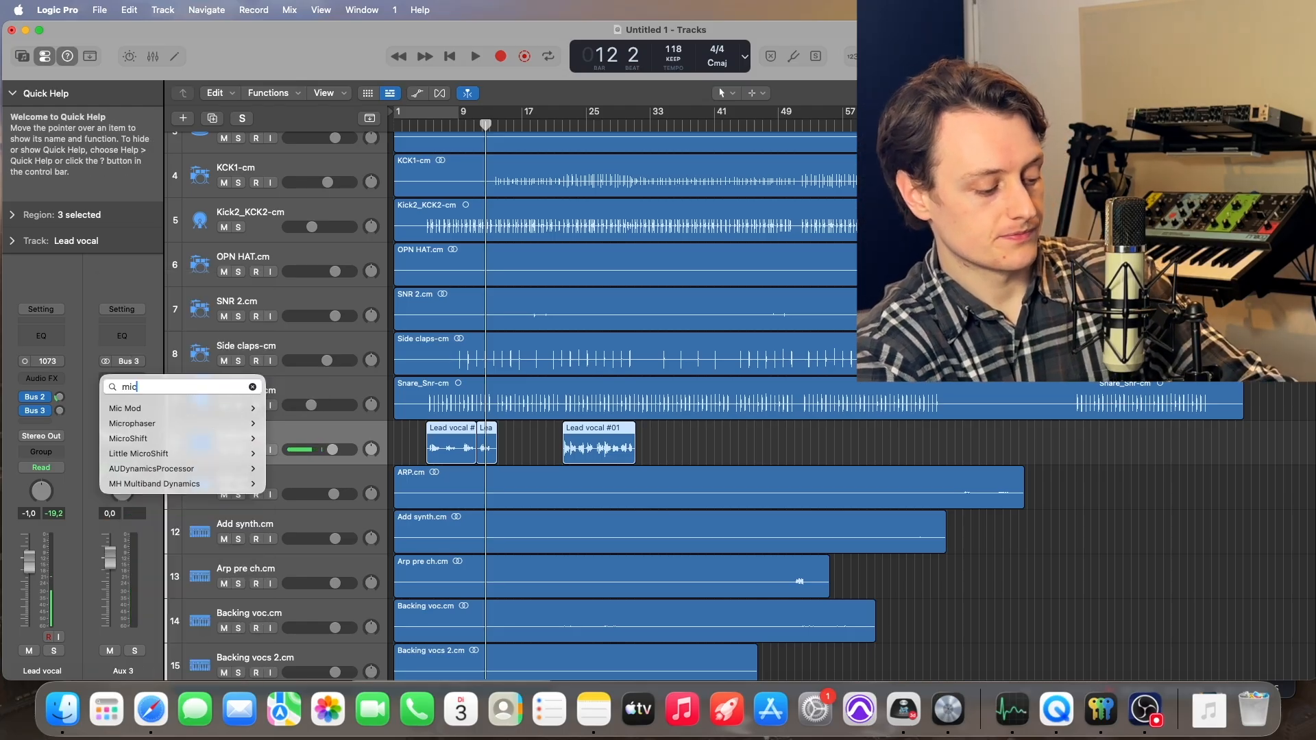
pyautogui.moveTo(229, 425)
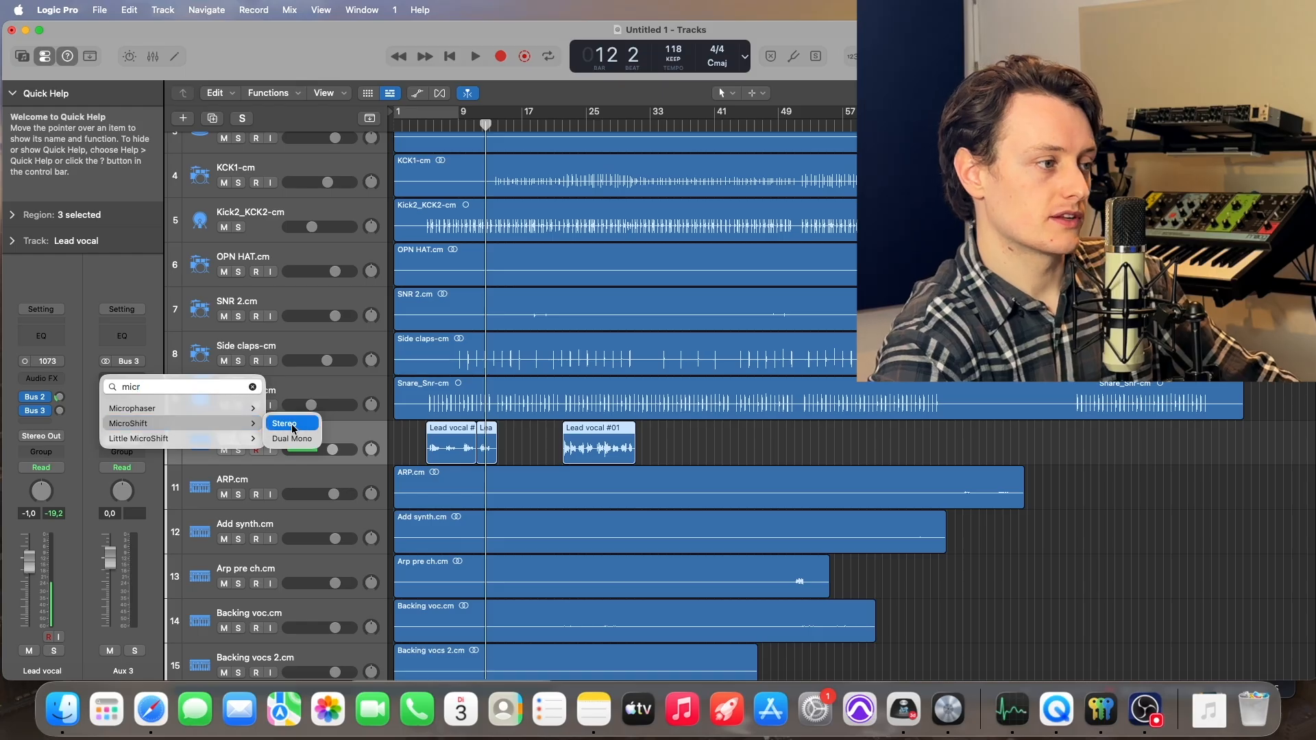
pyautogui.click(295, 425)
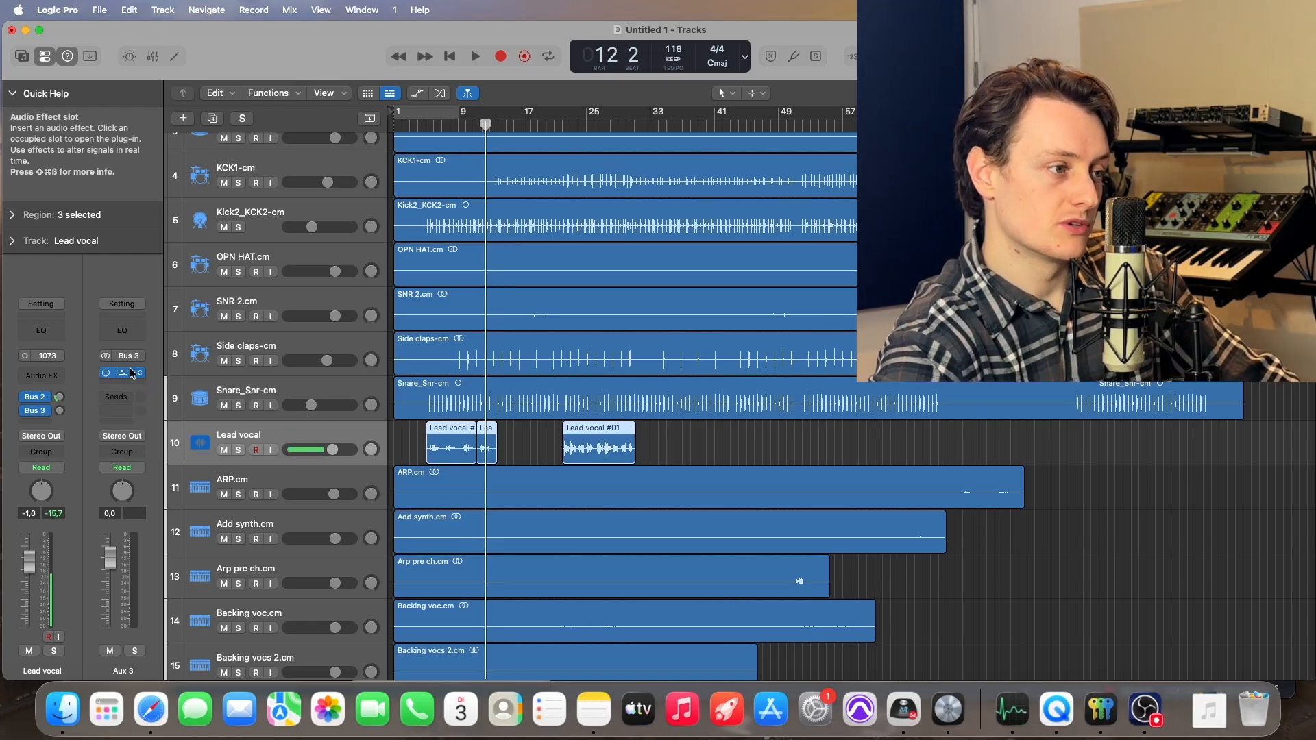
# Play the soloed Lead vocal from bar 5 while raising its Bus 3 send level, and unsolo the track when done
pyautogui.click(238, 450)
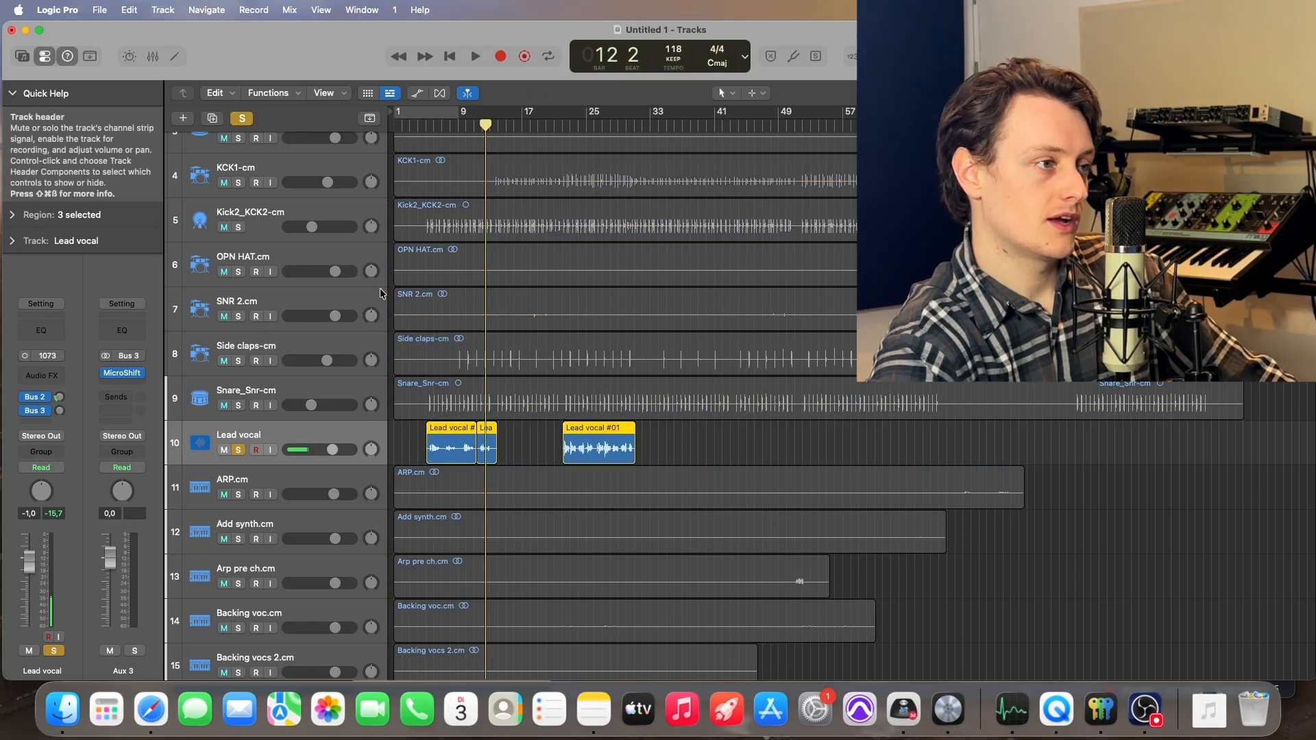
pyautogui.click(427, 123)
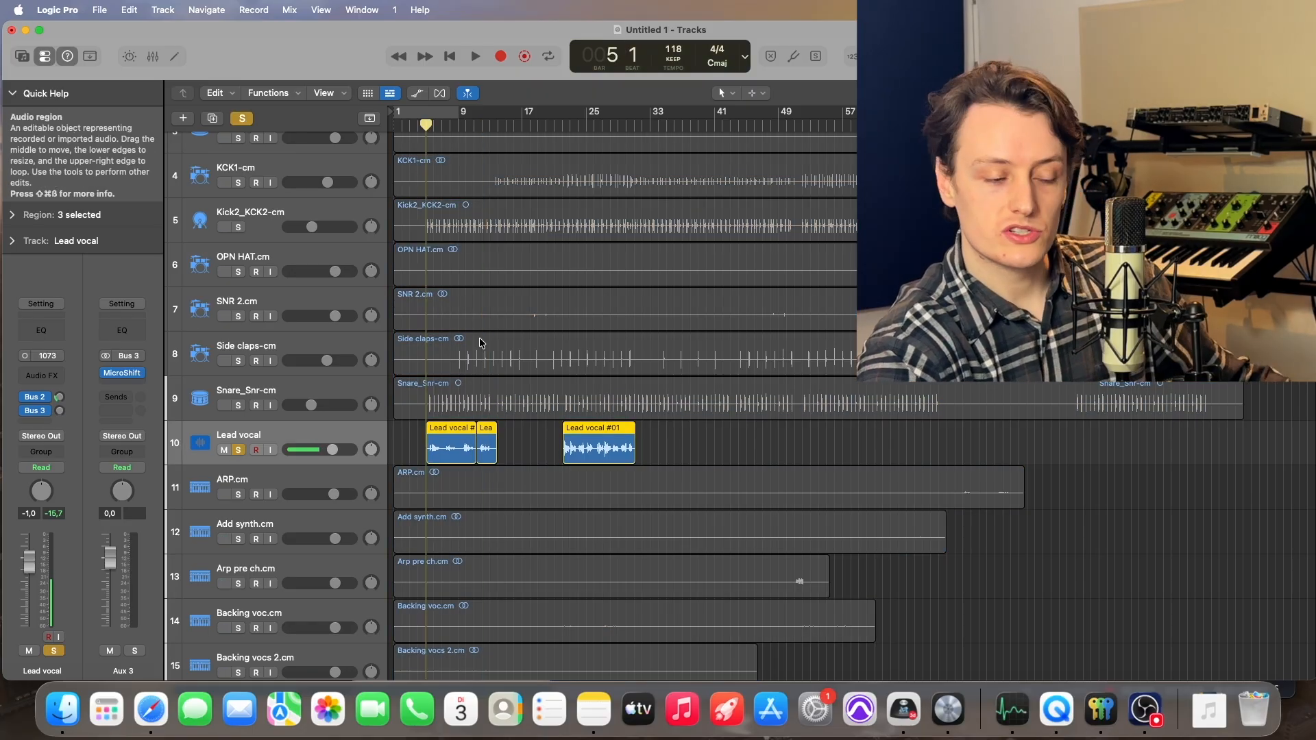
pyautogui.press('space')
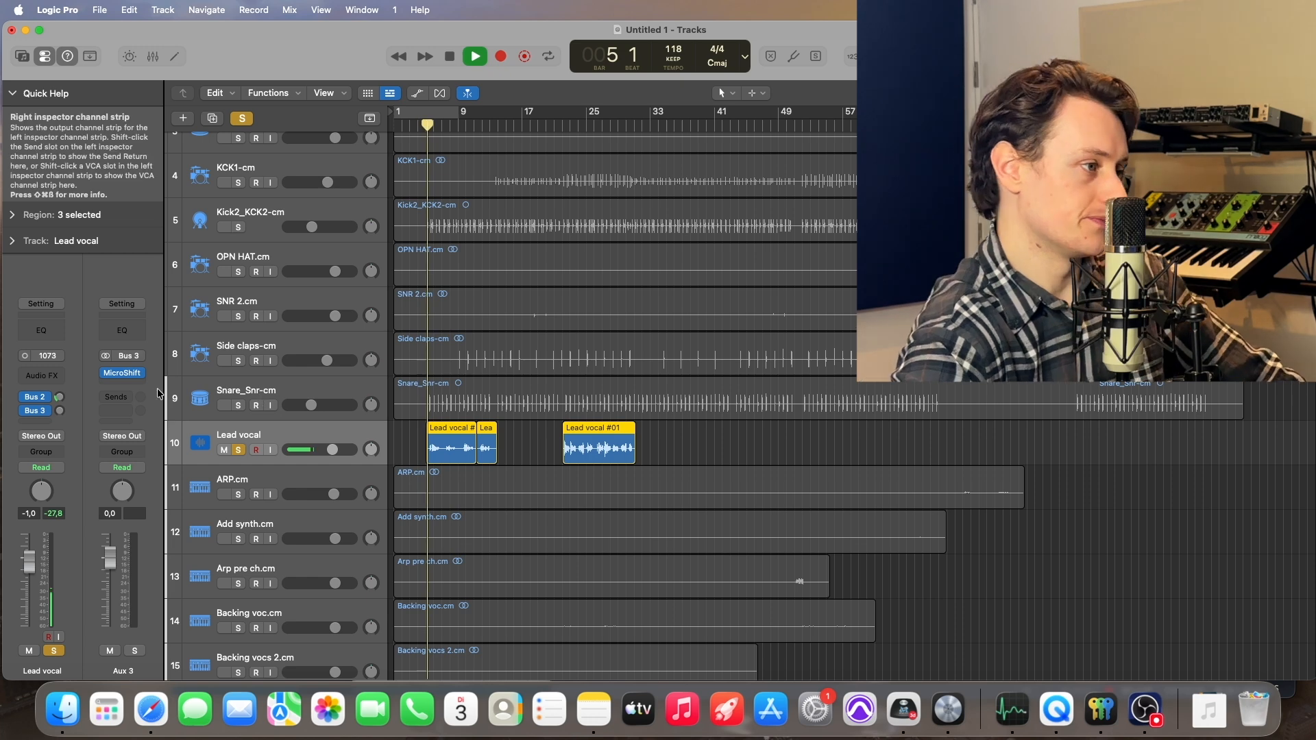
pyautogui.moveTo(68, 355); pyautogui.dragTo(40, 396)
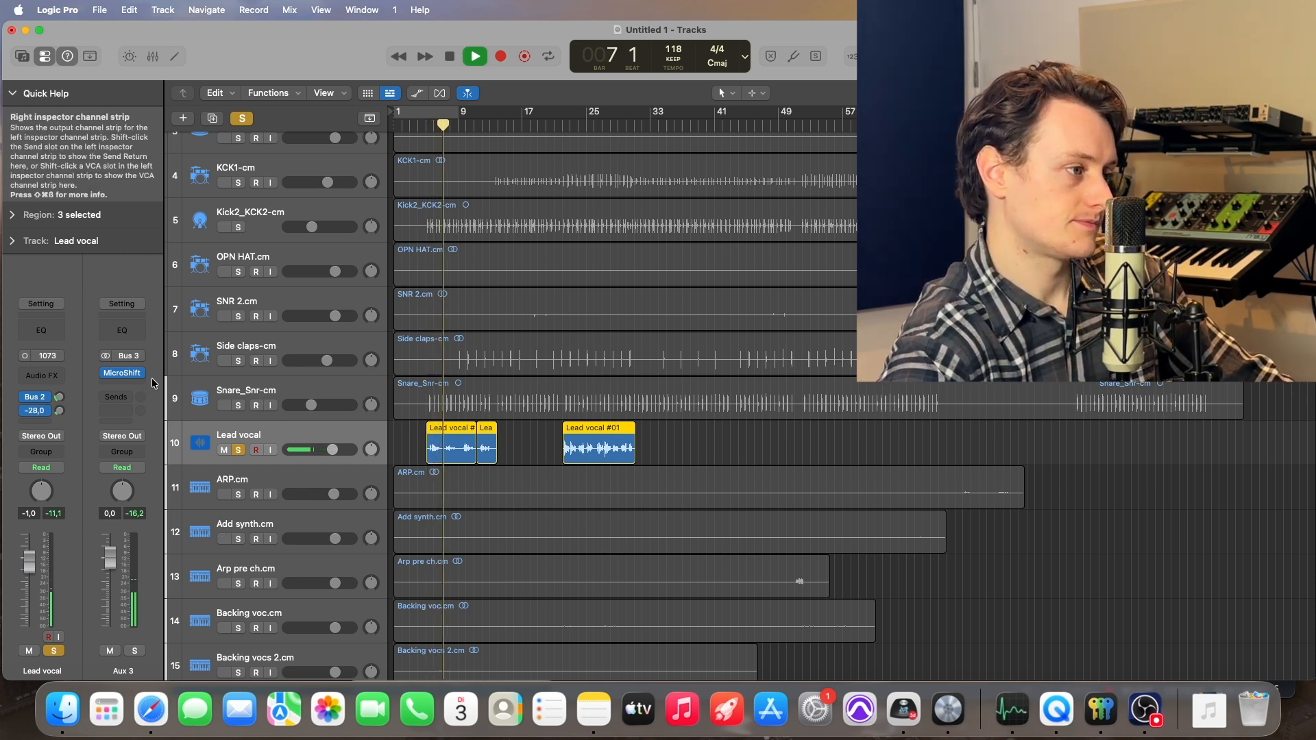
pyautogui.moveTo(60, 411)
pyautogui.mouseDown()
pyautogui.moveTo(72, 344)
pyautogui.moveTo(60, 405)
pyautogui.mouseUp()
pyautogui.press('space')
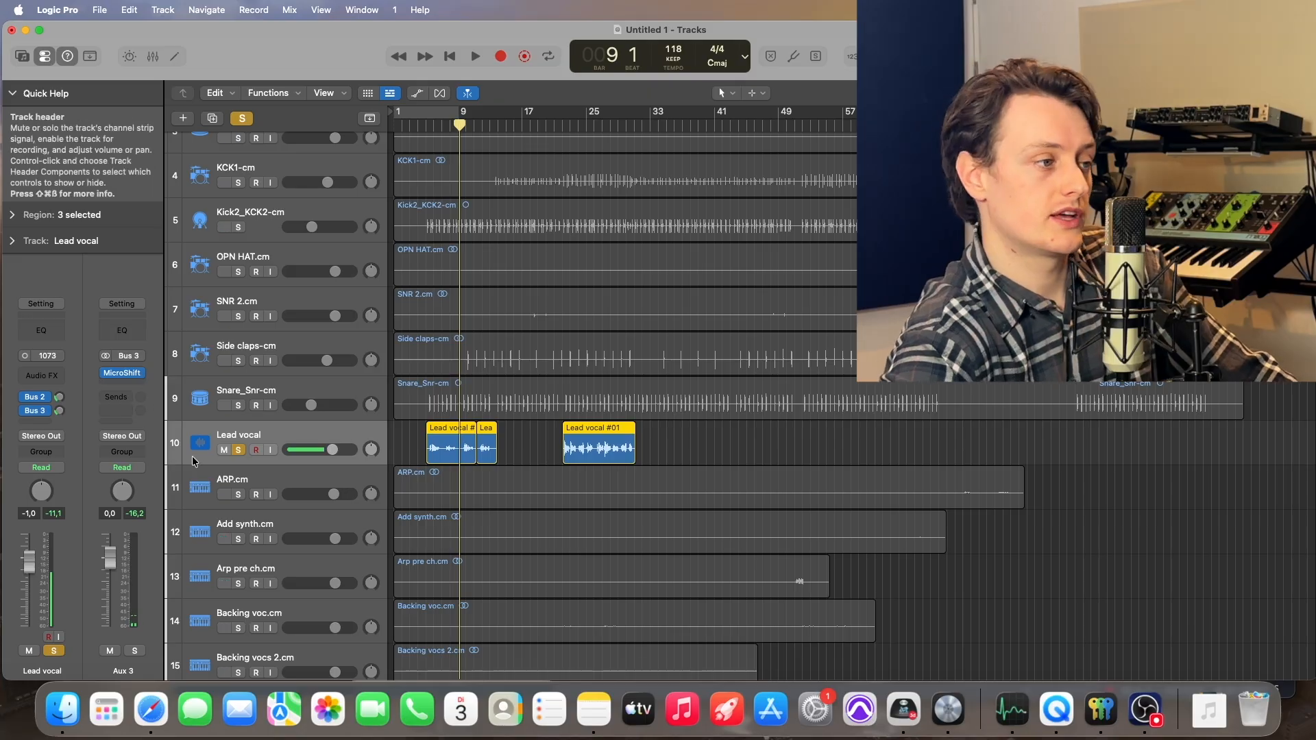
pyautogui.press('s')
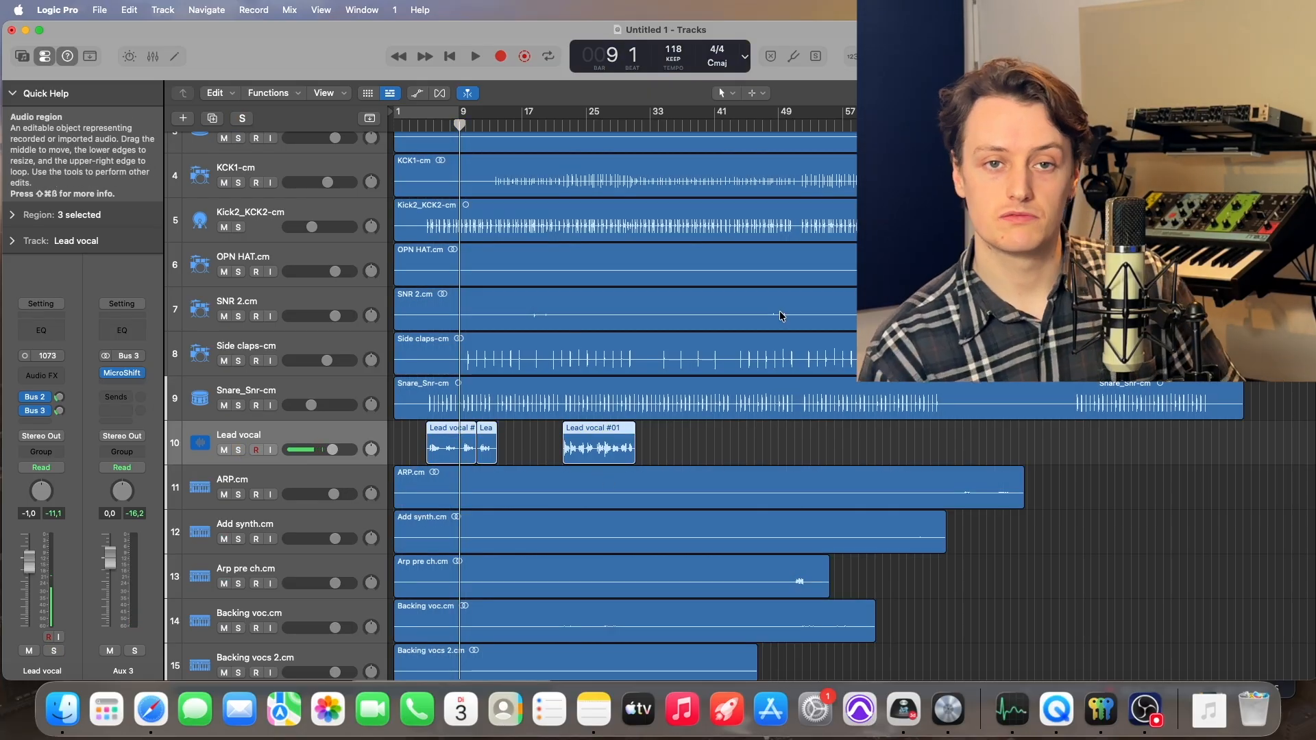
pyautogui.click(865, 446)
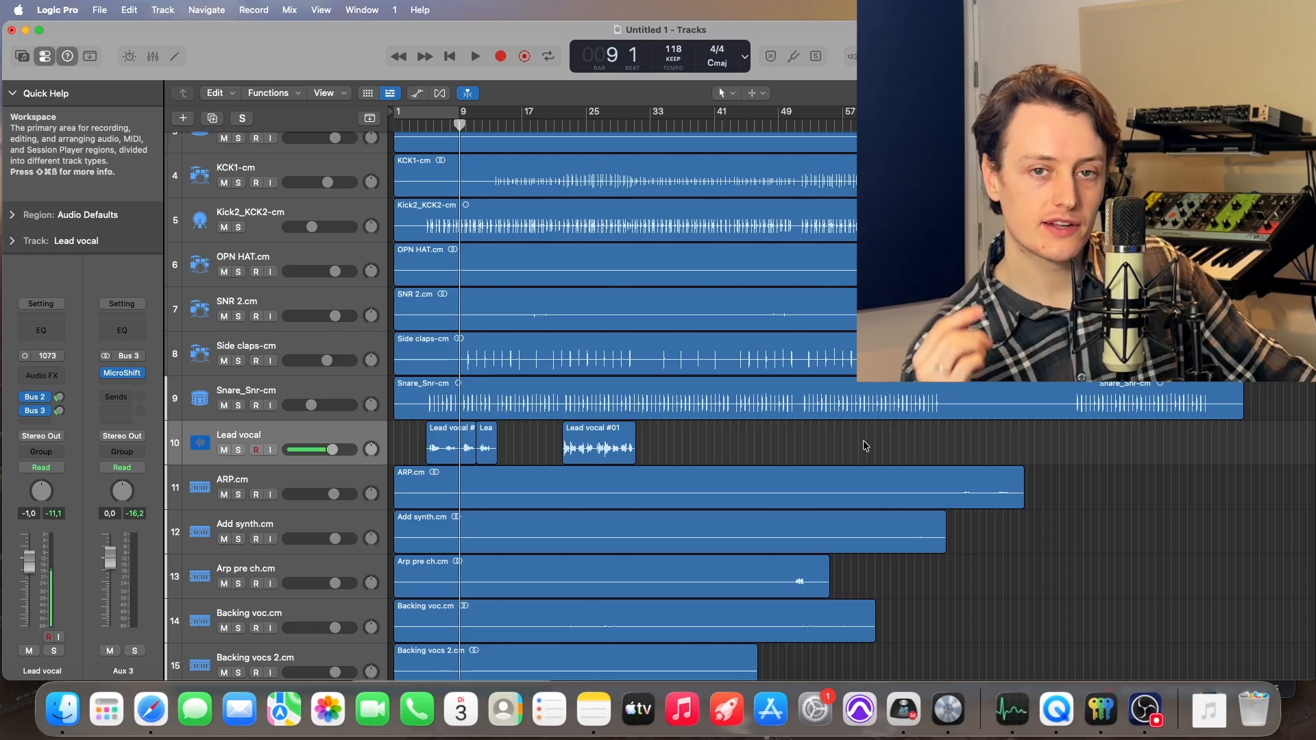
# Solo the Chords t5.cm_01 track and play it from bar 22
pyautogui.scroll(-5, 537, 396)
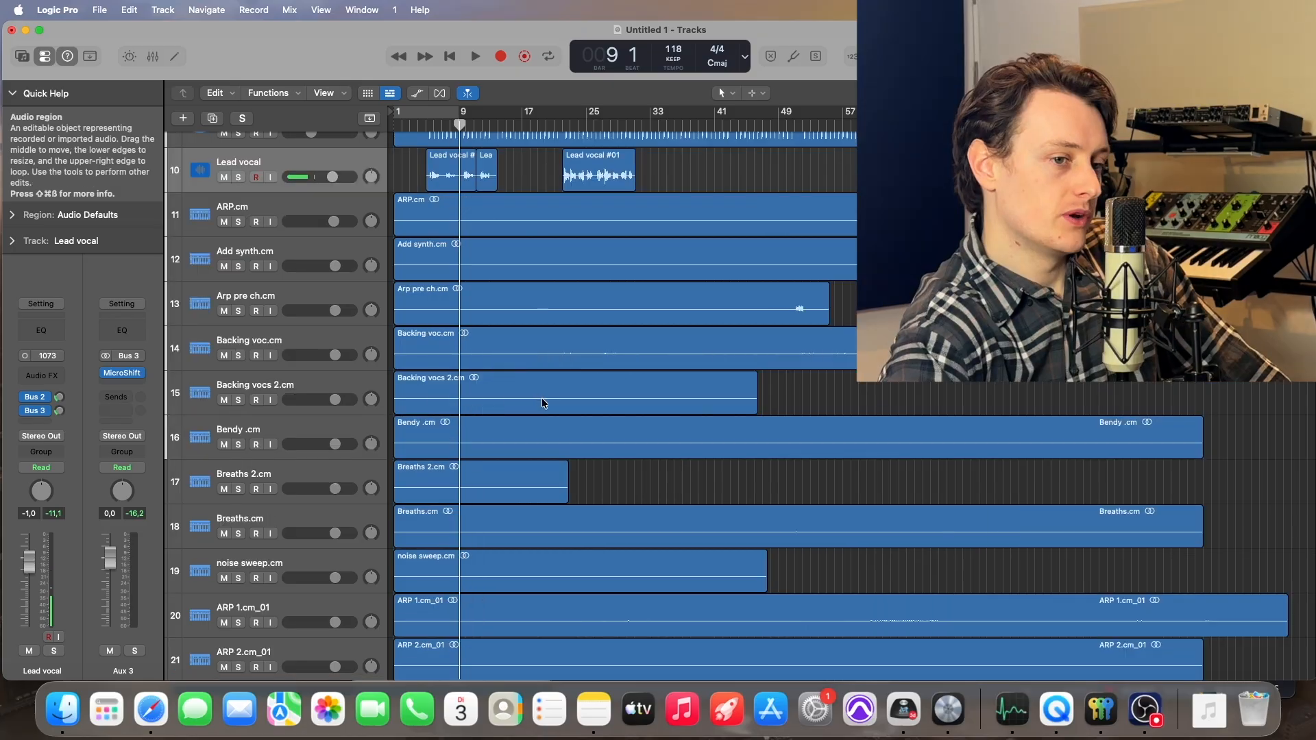
pyautogui.scroll(-4, 546, 393)
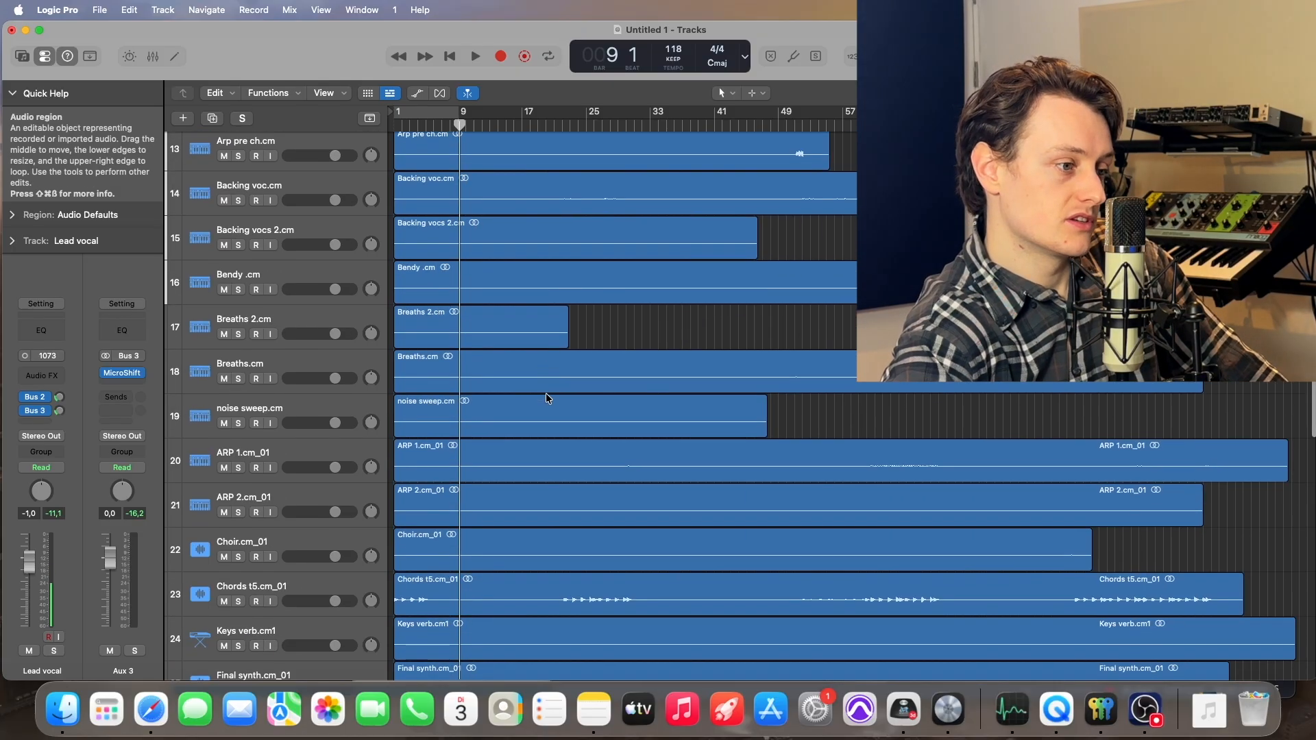
pyautogui.scroll(-2, 555, 410)
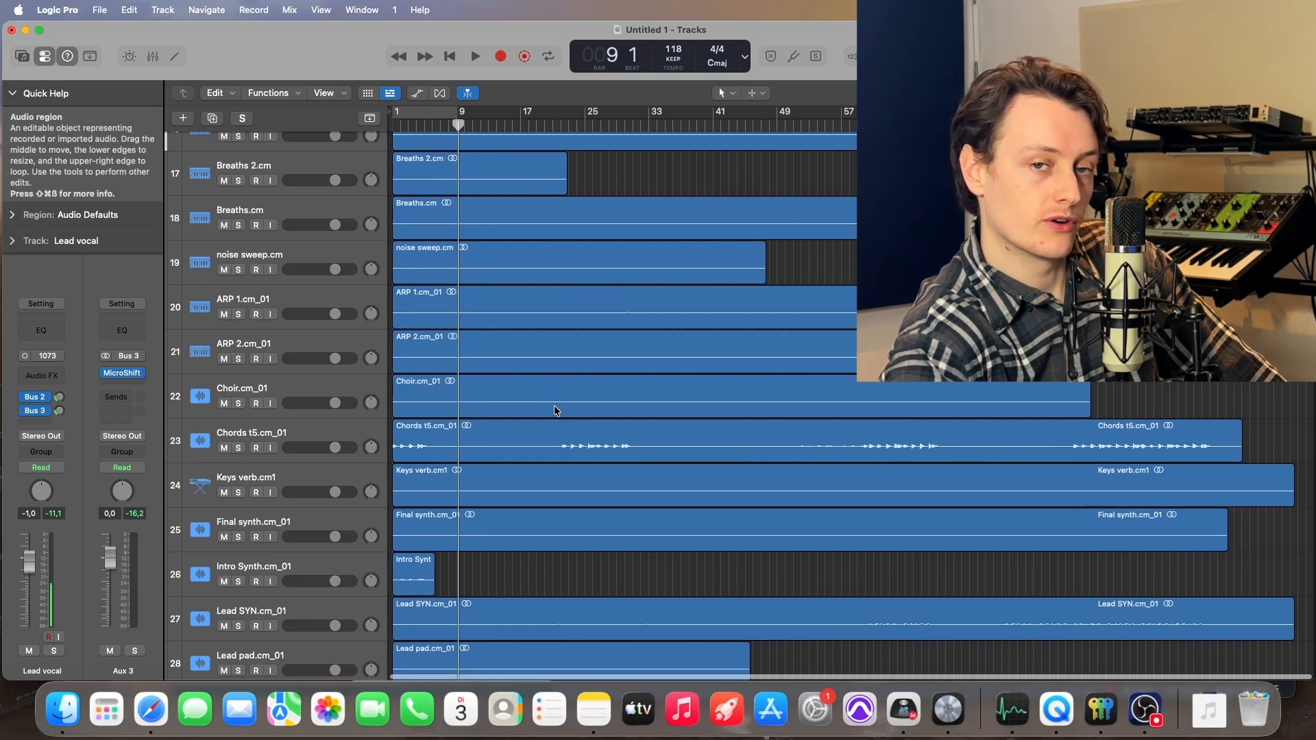
pyautogui.click(560, 127)
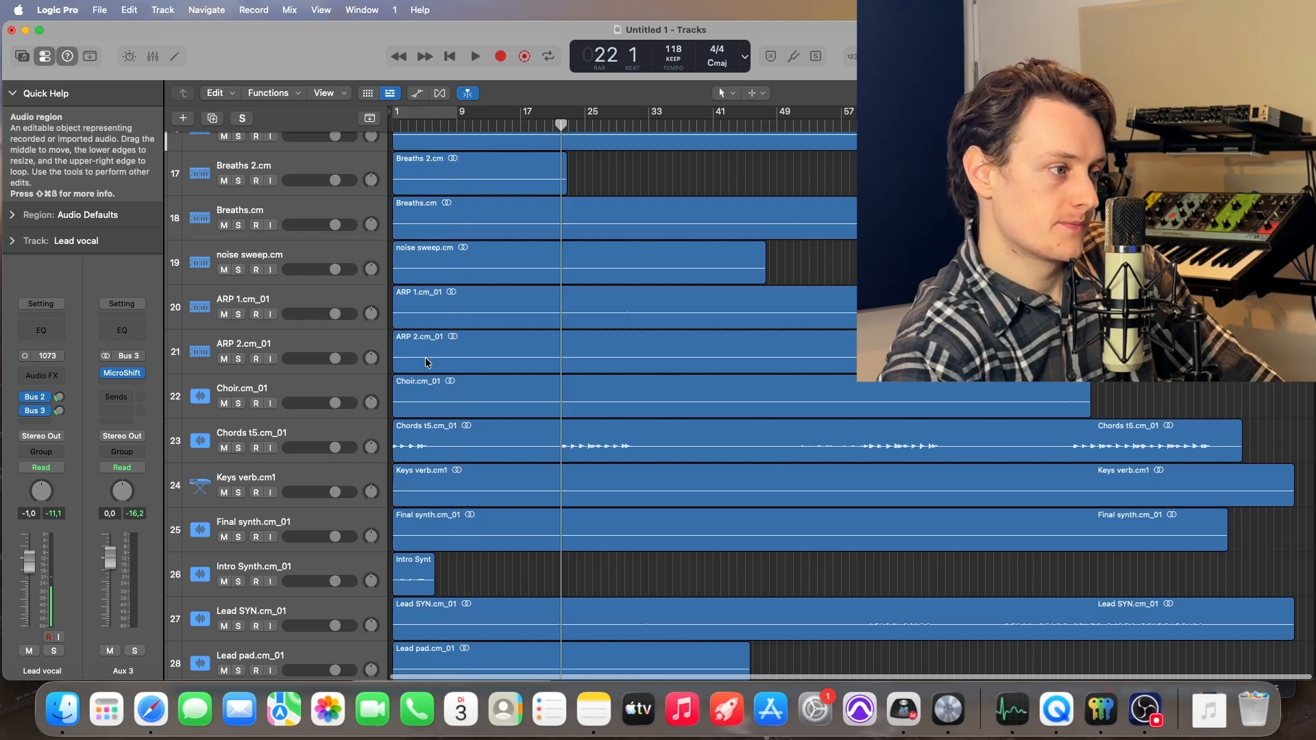
pyautogui.click(239, 447)
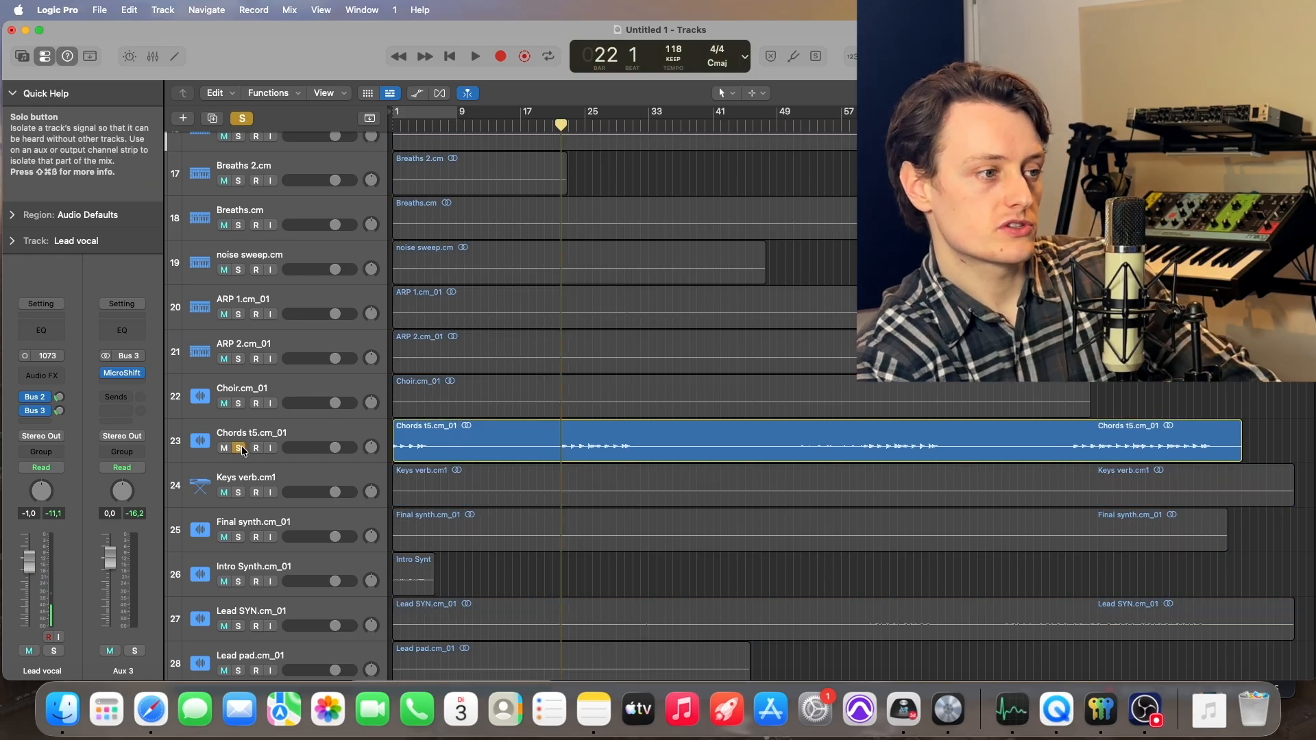
pyautogui.press('space')
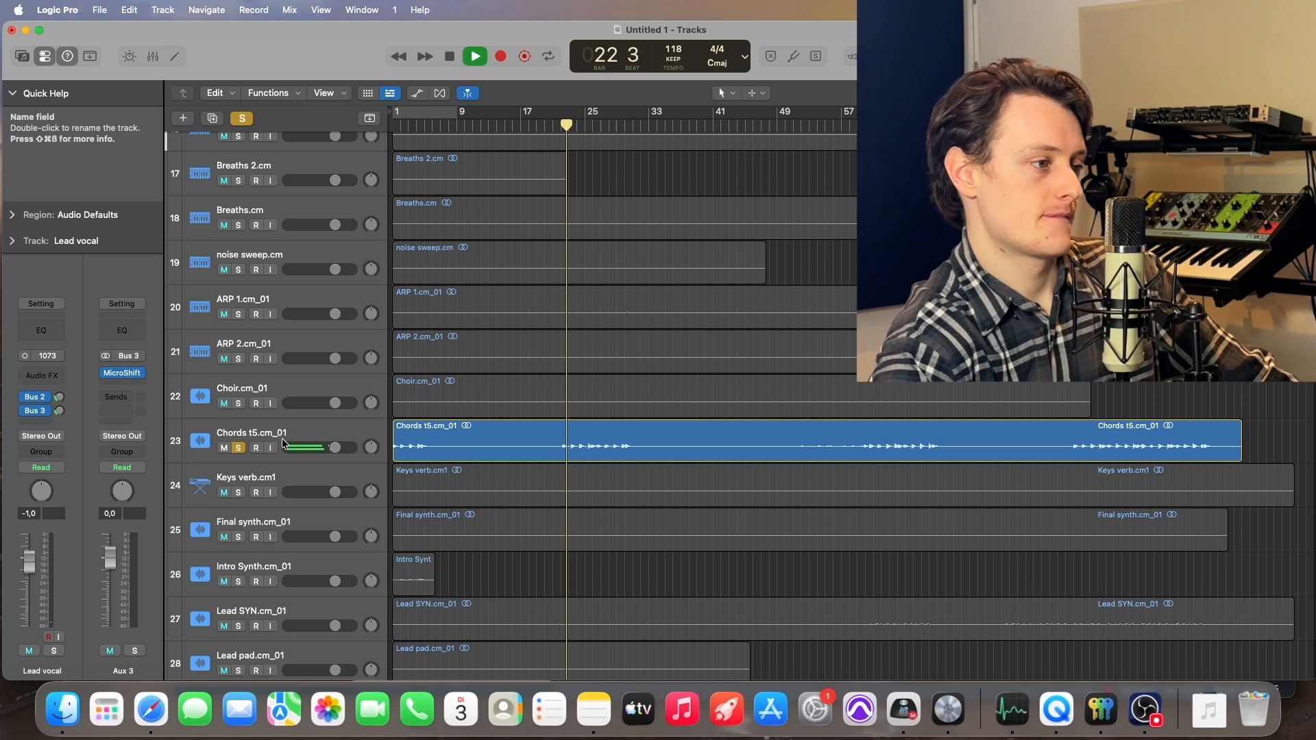
# Solo the Lead SYN.cm_01 track alongside the chords, lower its volume to -1.6 dB during playback, and select it
pyautogui.scroll(-2, 284, 453)
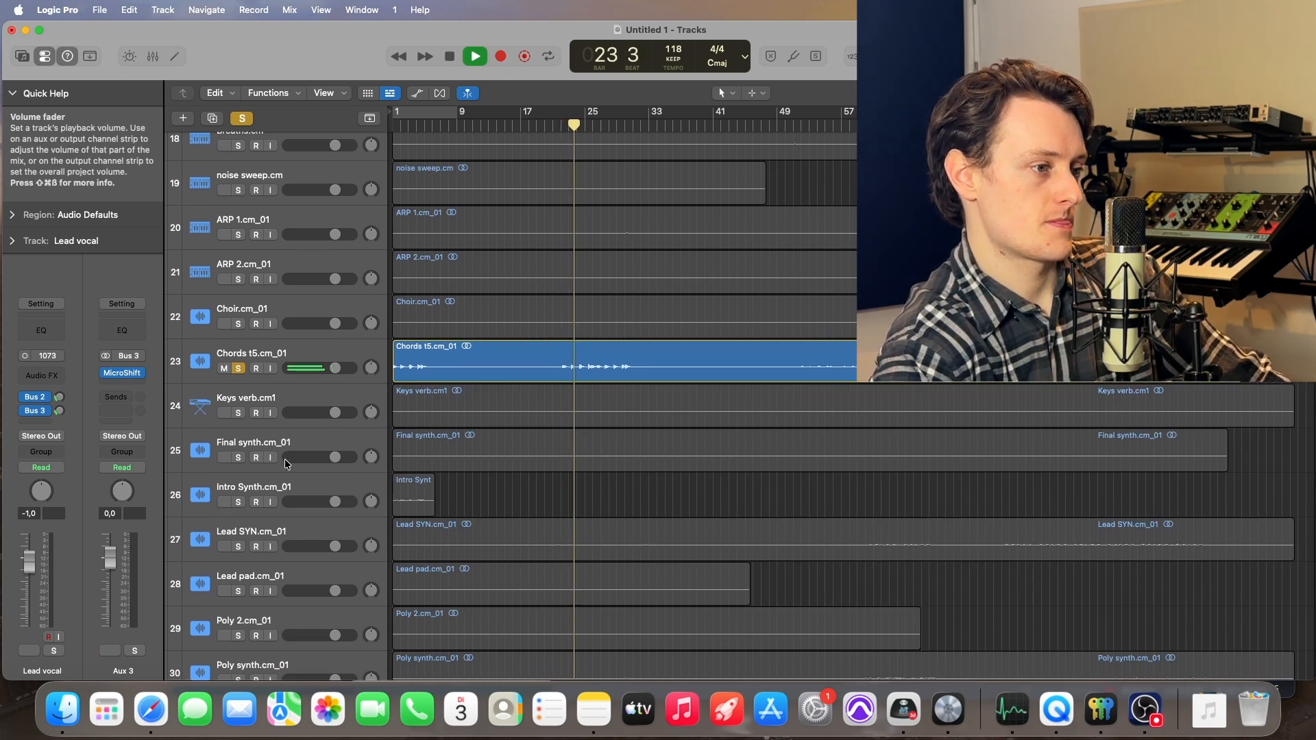
pyautogui.scroll(-3, 287, 464)
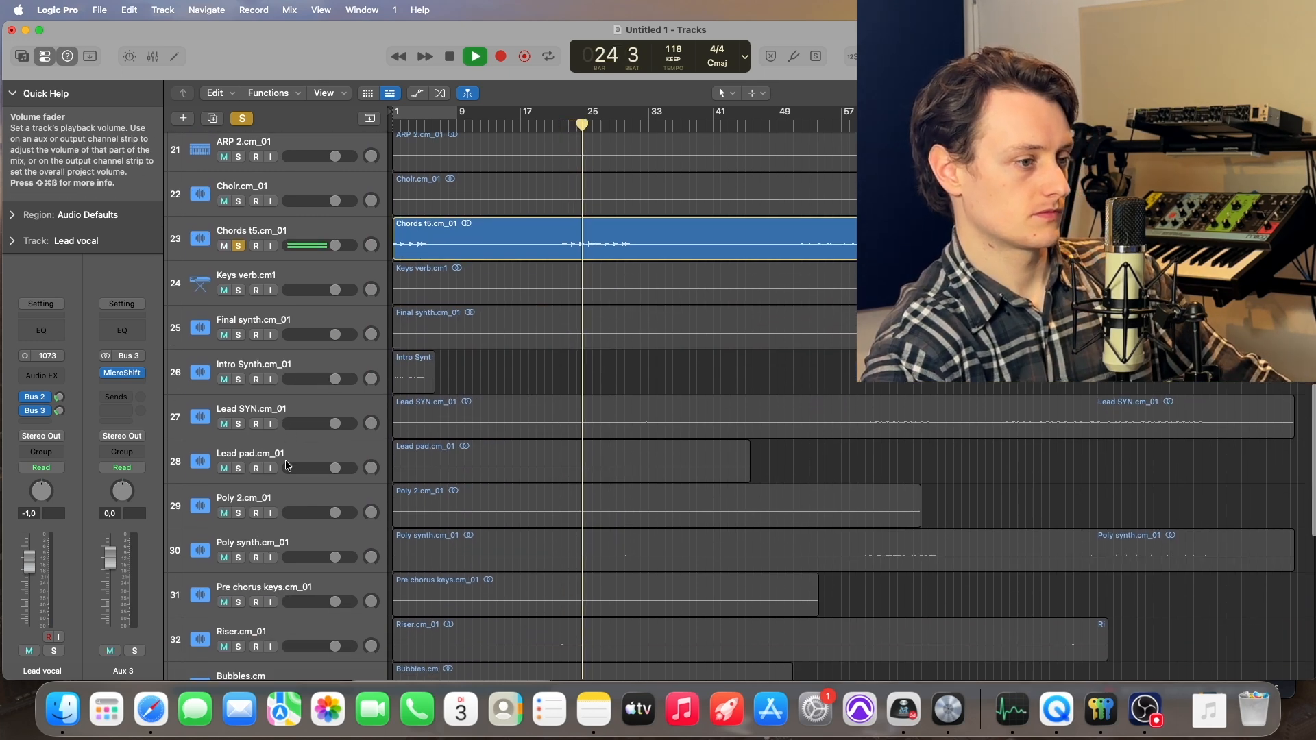
pyautogui.click(239, 421)
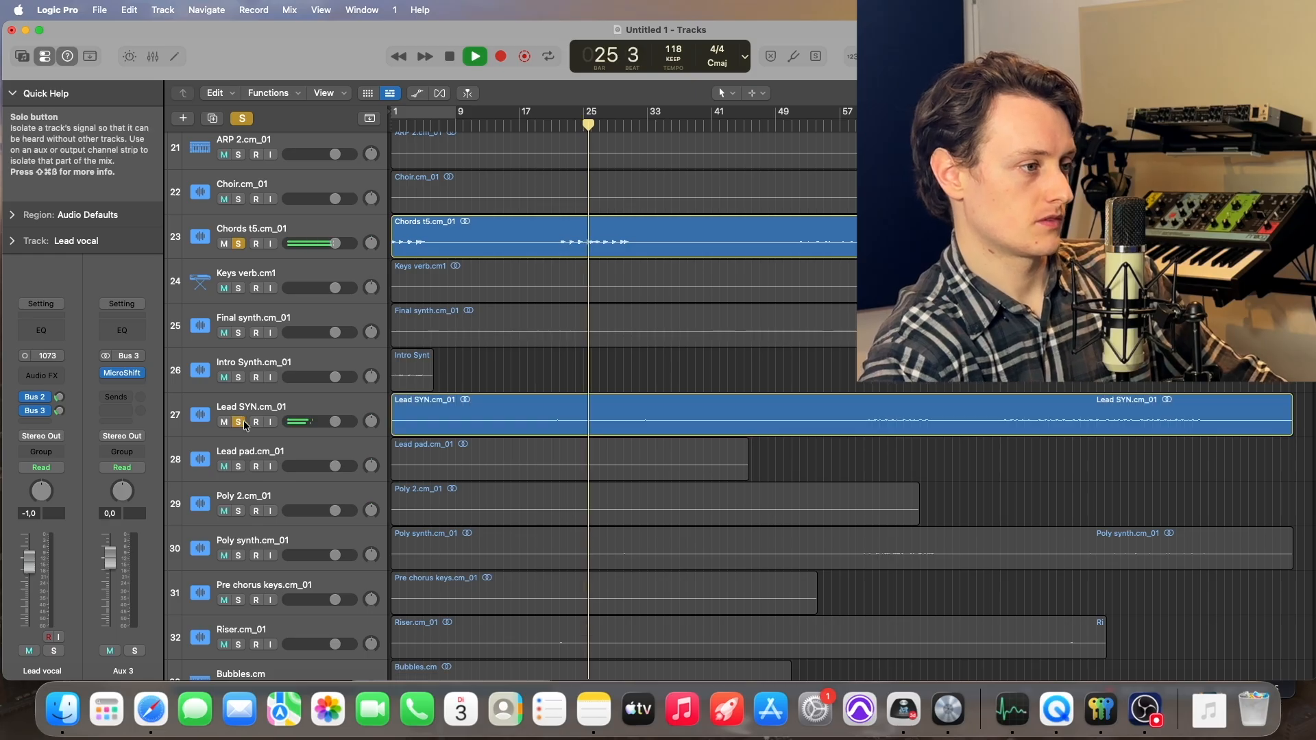
pyautogui.moveTo(335, 421); pyautogui.dragTo(331, 420)
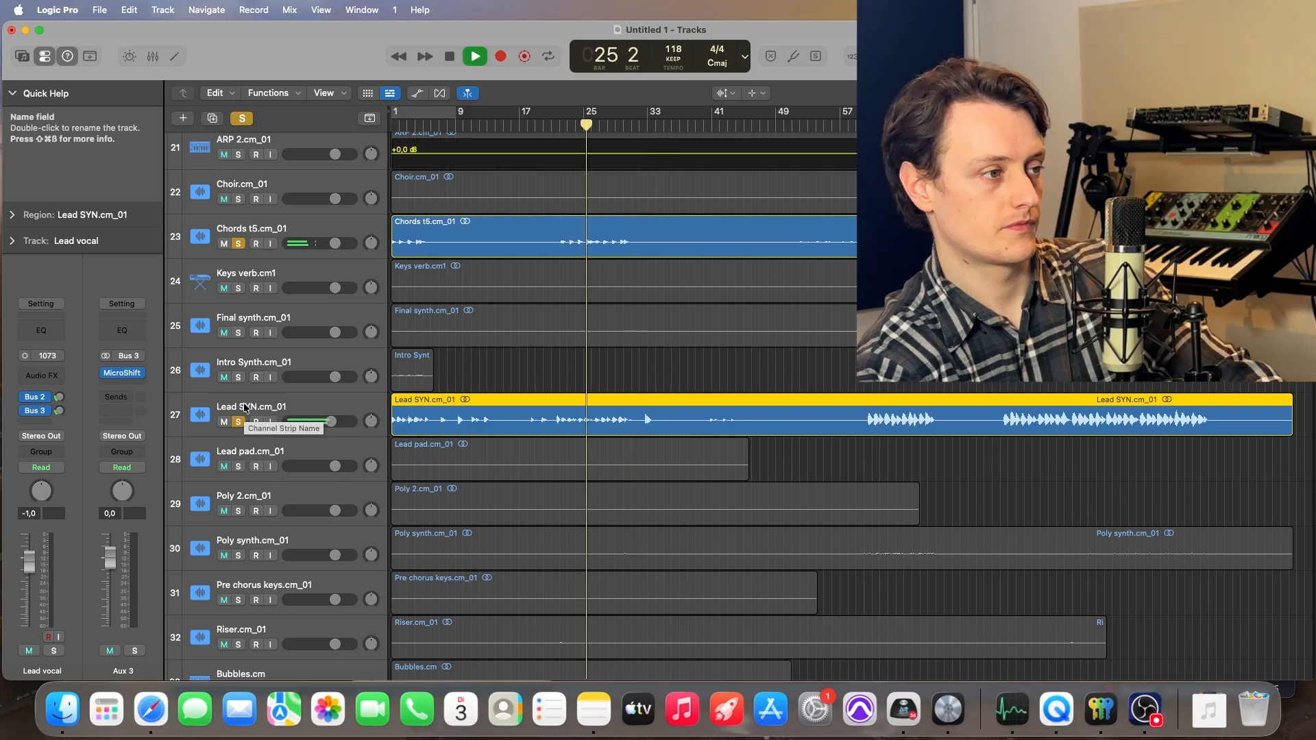
pyautogui.press('space')
pyautogui.click(245, 408)
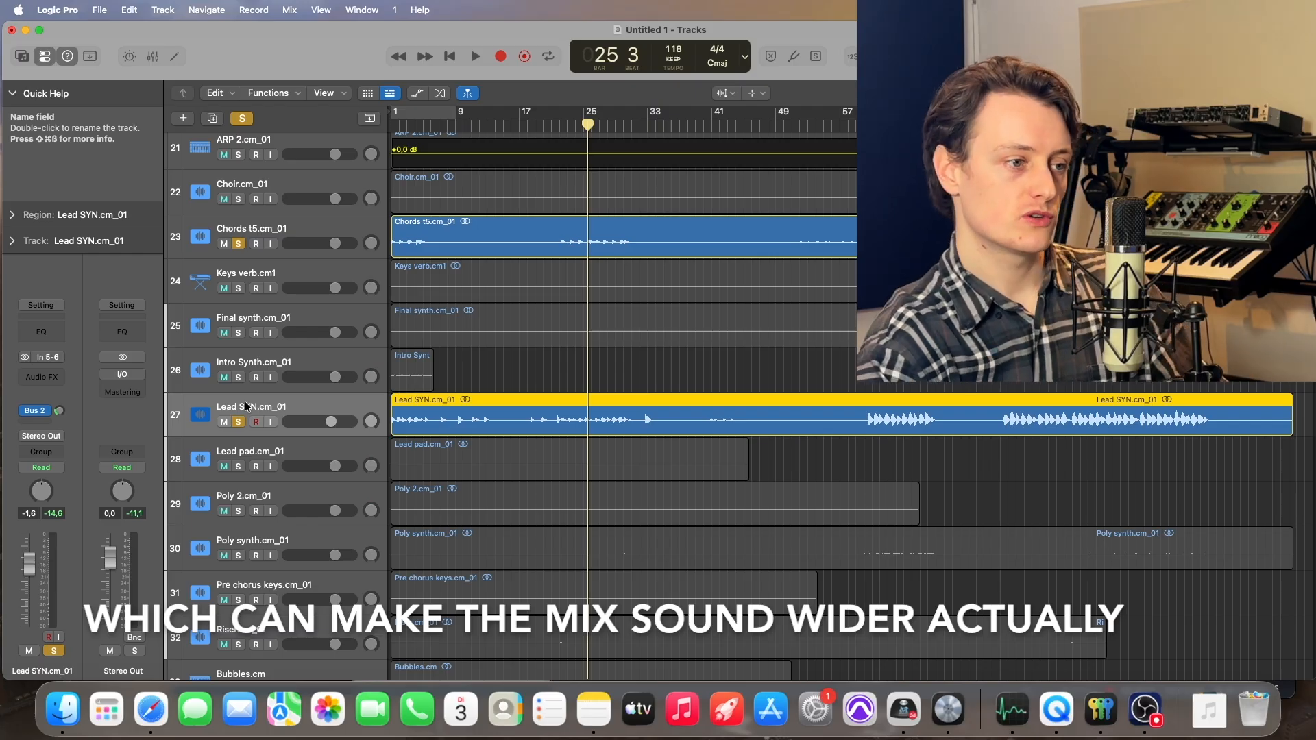
# Play the soloed chords and lead synth from bar 22, muting the chords temporarily to hear Lead SYN.cm_01 alone
pyautogui.moveTo(588, 124); pyautogui.dragTo(560, 123)
pyautogui.press('space')
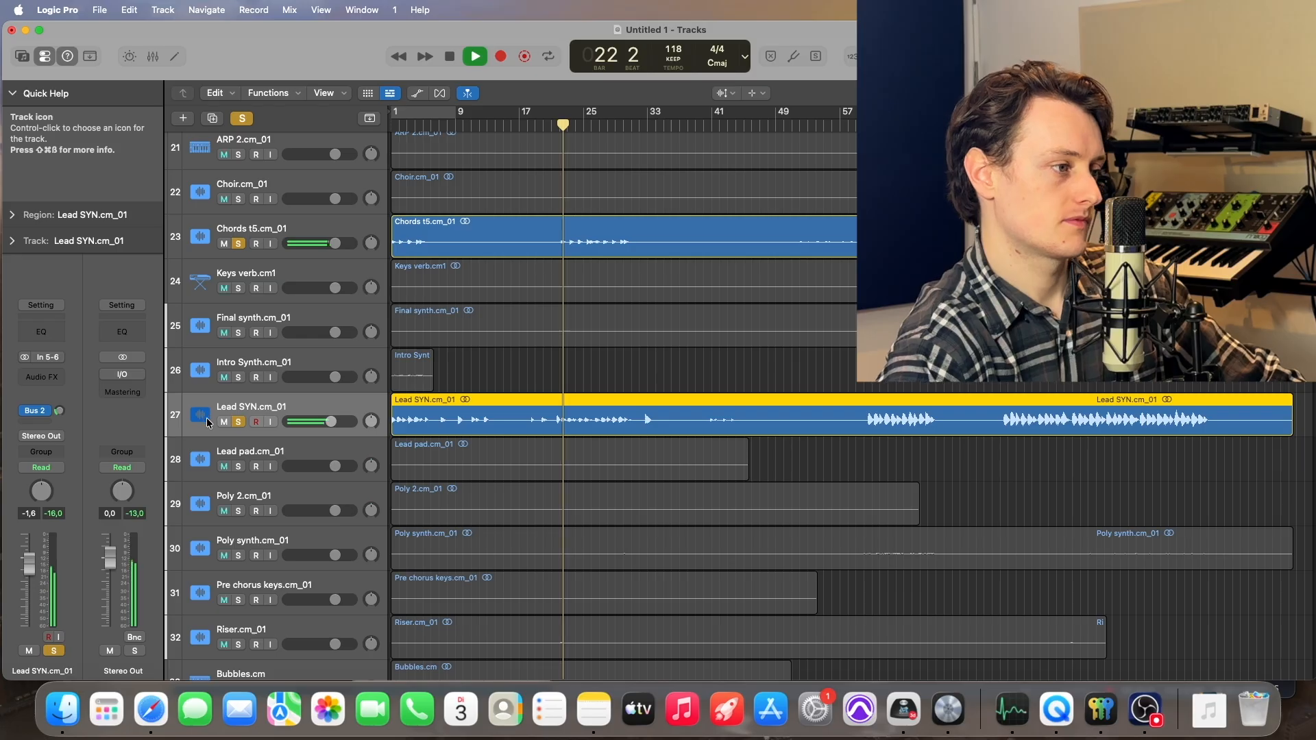
pyautogui.click(227, 244)
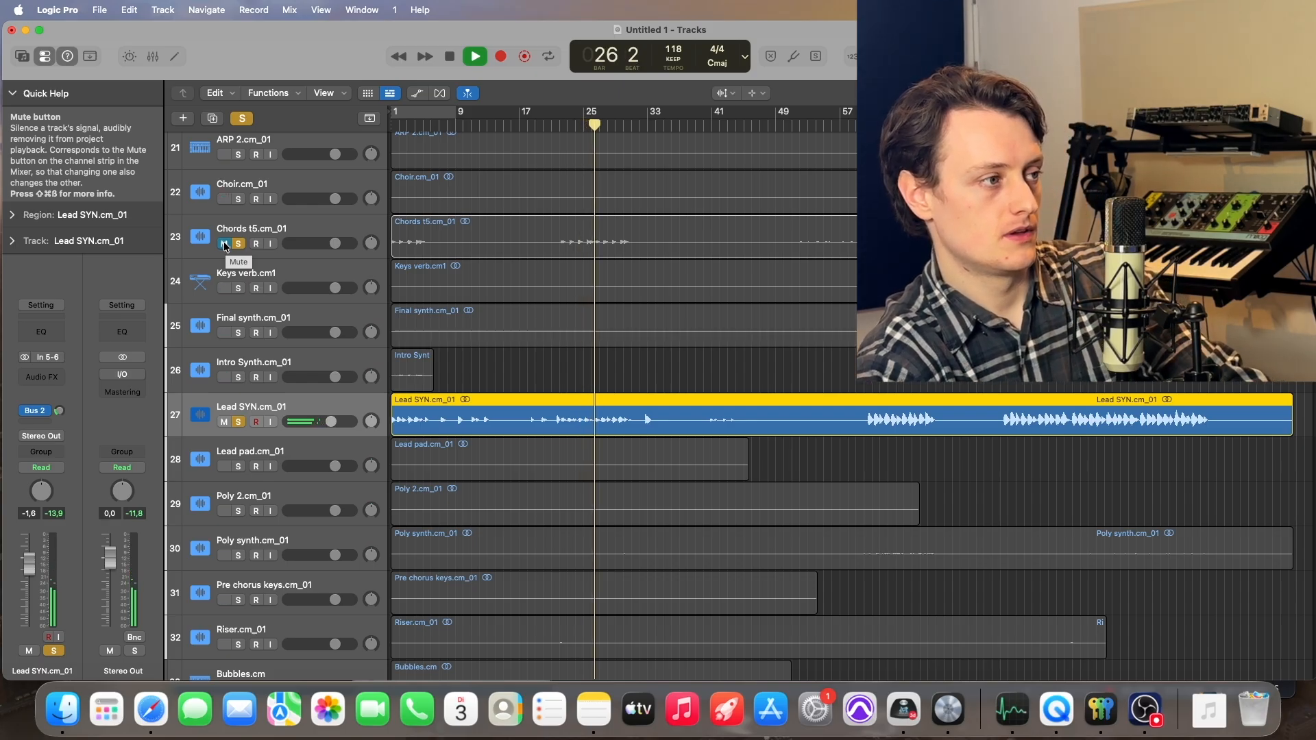
pyautogui.press('space')
pyautogui.click(226, 245)
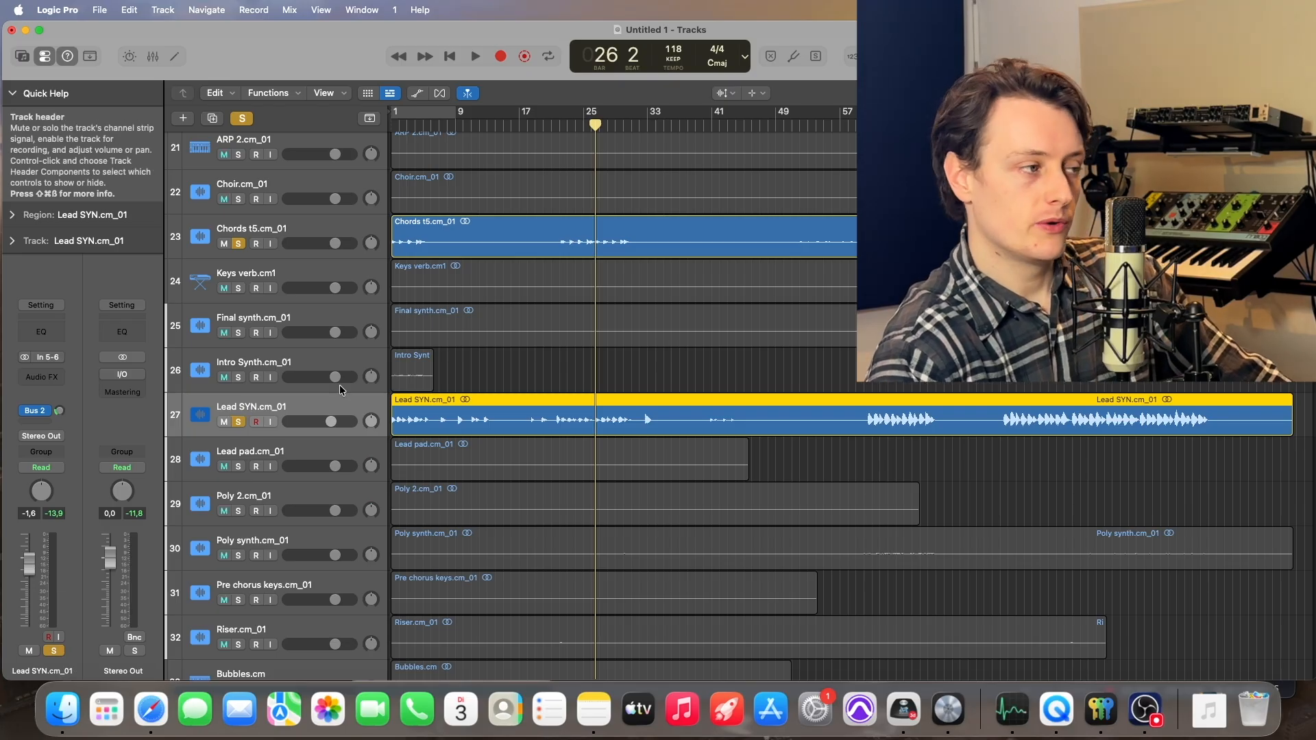
# Switch the Lead SYN.cm_01 channel from stereo to mono and pan it to +27 while playing from bar 23
pyautogui.click(25, 357)
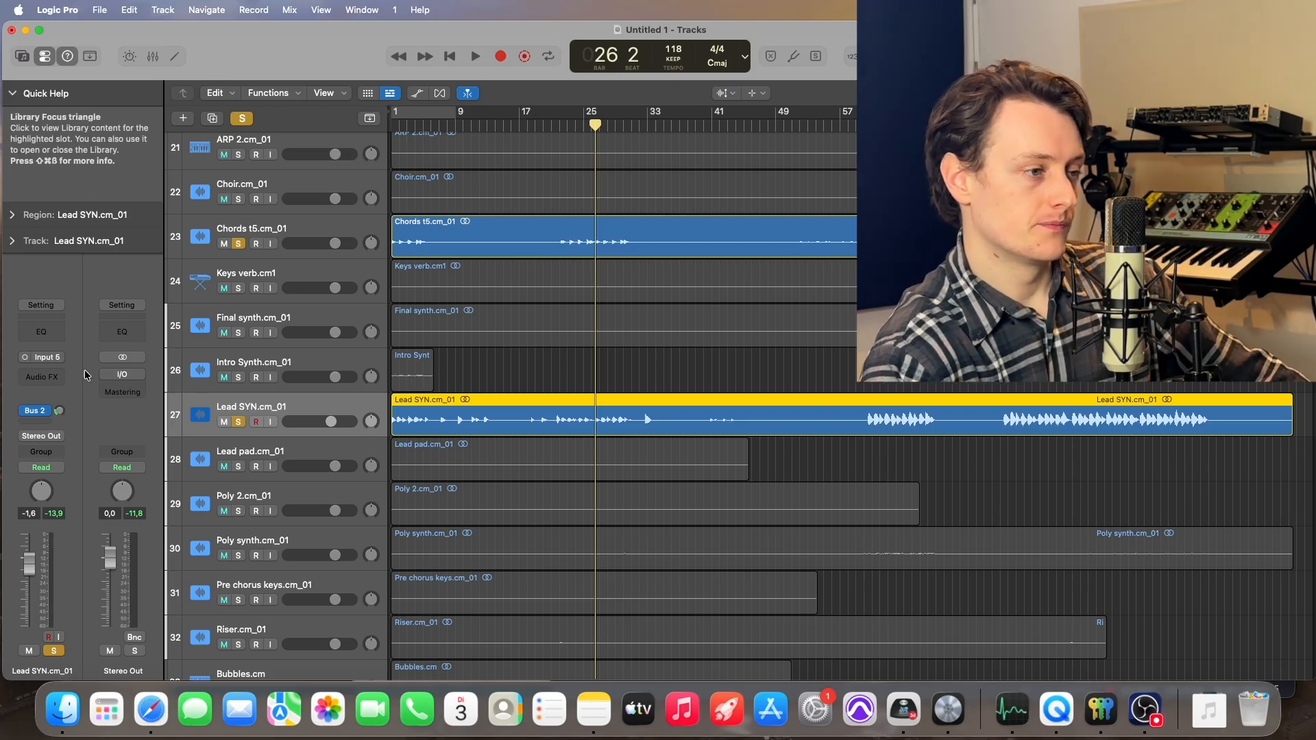
pyautogui.click(567, 124)
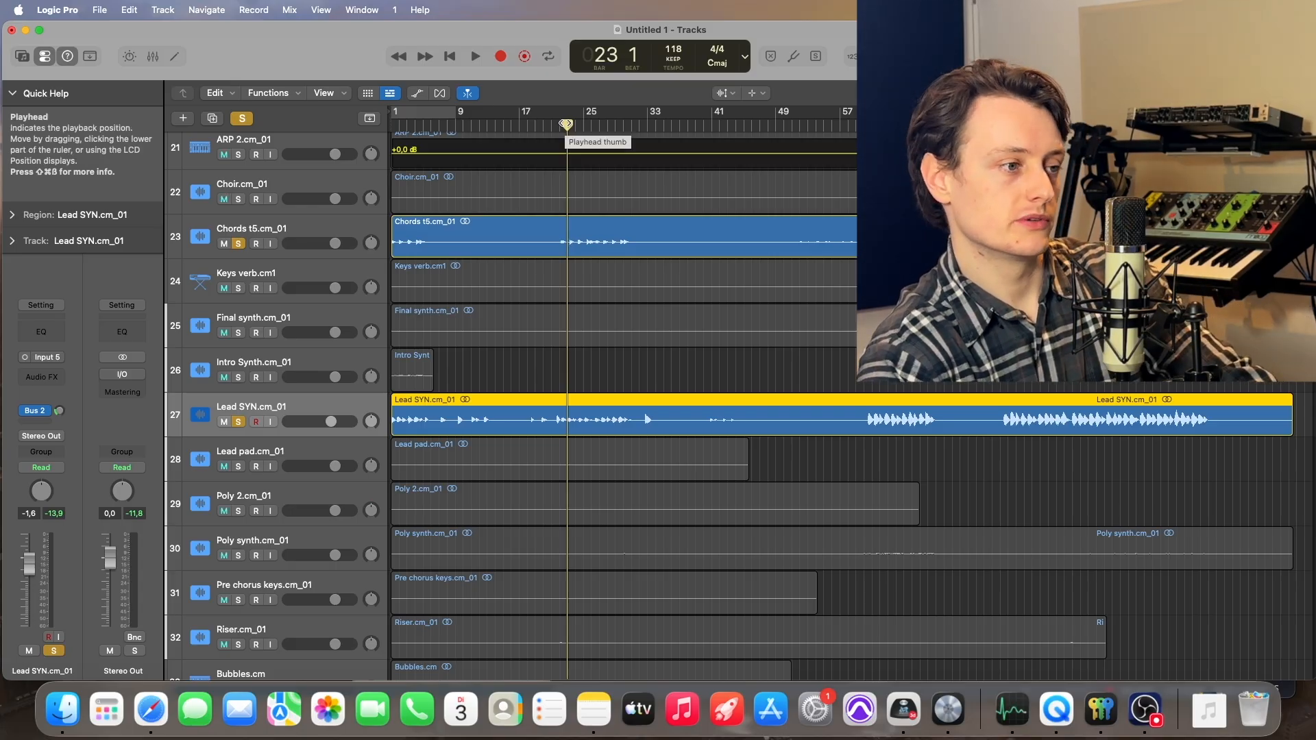
pyautogui.press('space')
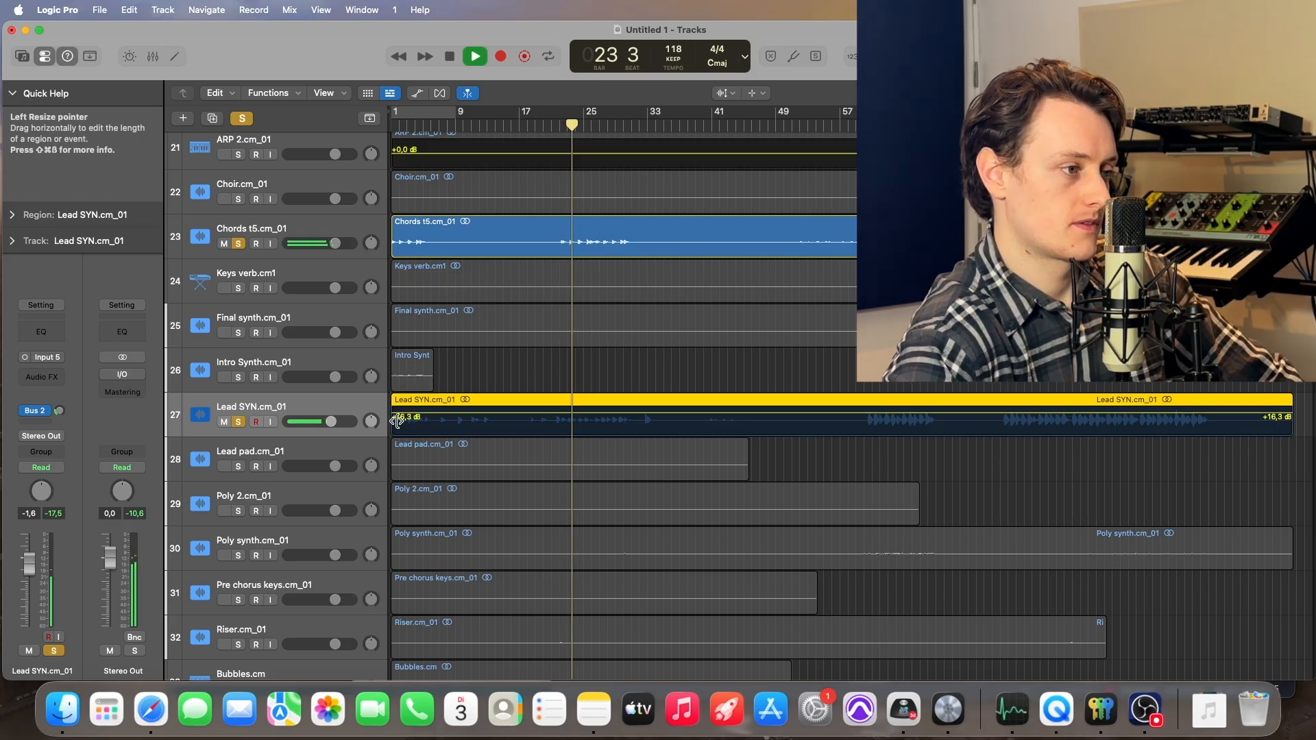
pyautogui.moveTo(371, 420); pyautogui.dragTo(371, 405)
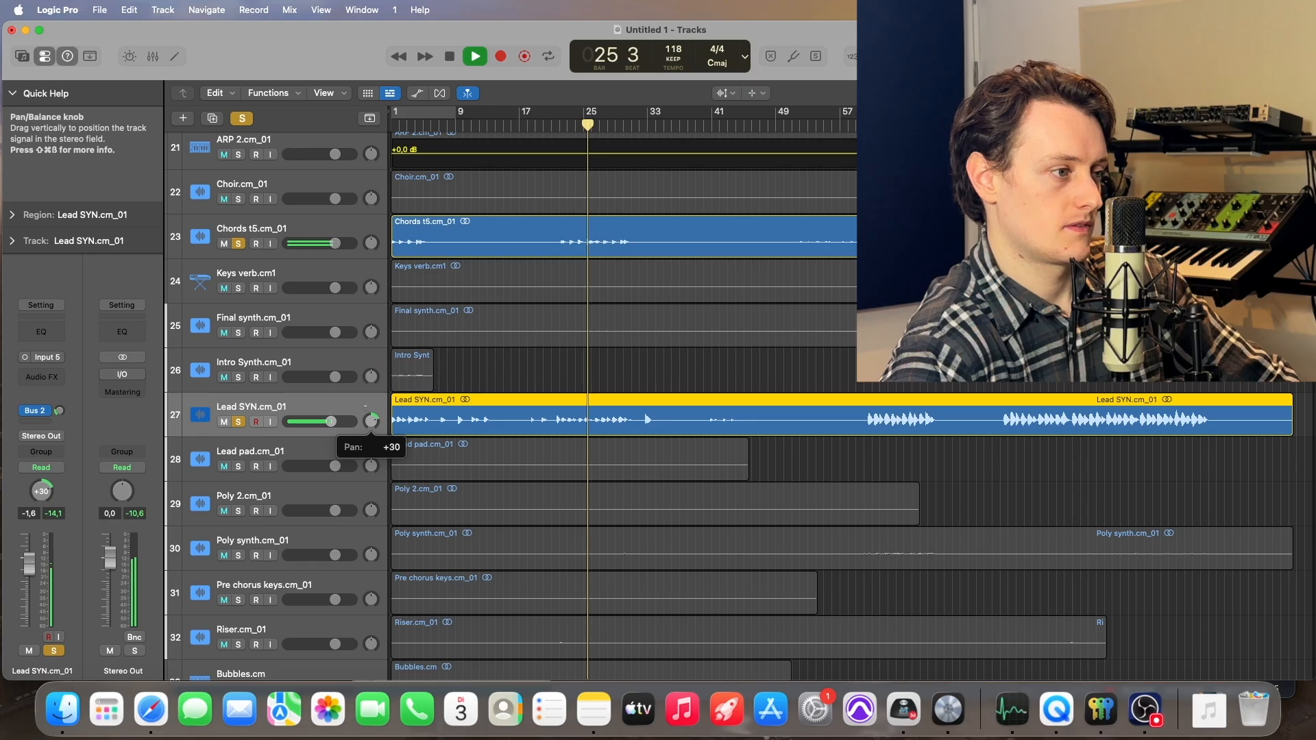
pyautogui.moveTo(371, 421); pyautogui.dragTo(370, 423)
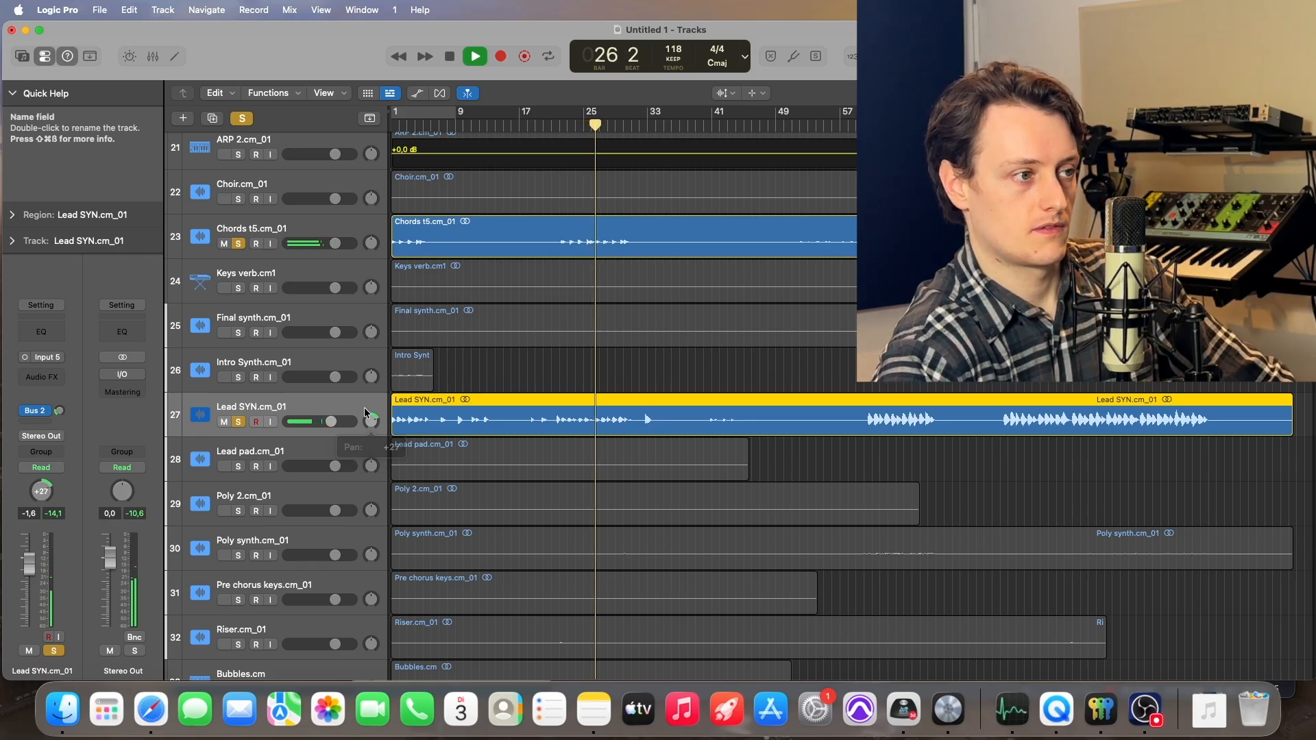
# Solo the Snare_Snr-cm track alongside the chords and lead synth during playback
pyautogui.scroll(5, 247, 341)
pyautogui.scroll(10, 248, 341)
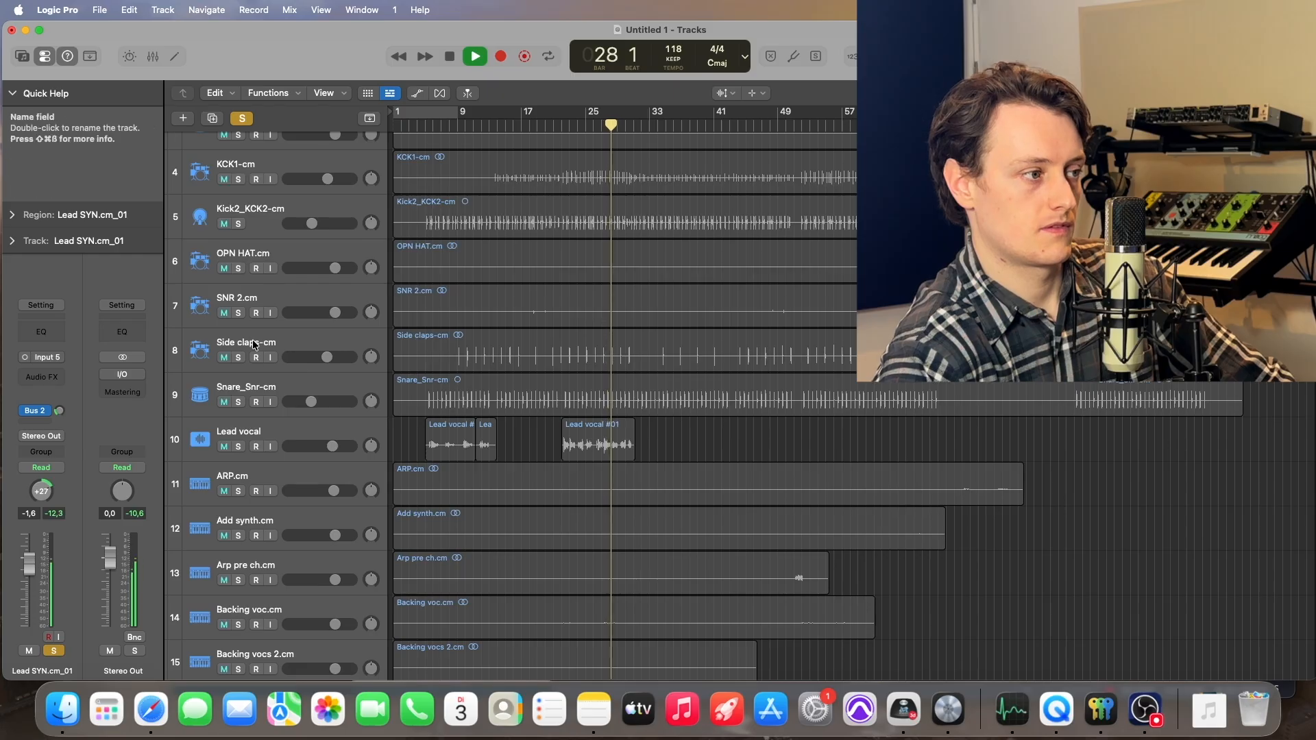
pyautogui.click(239, 403)
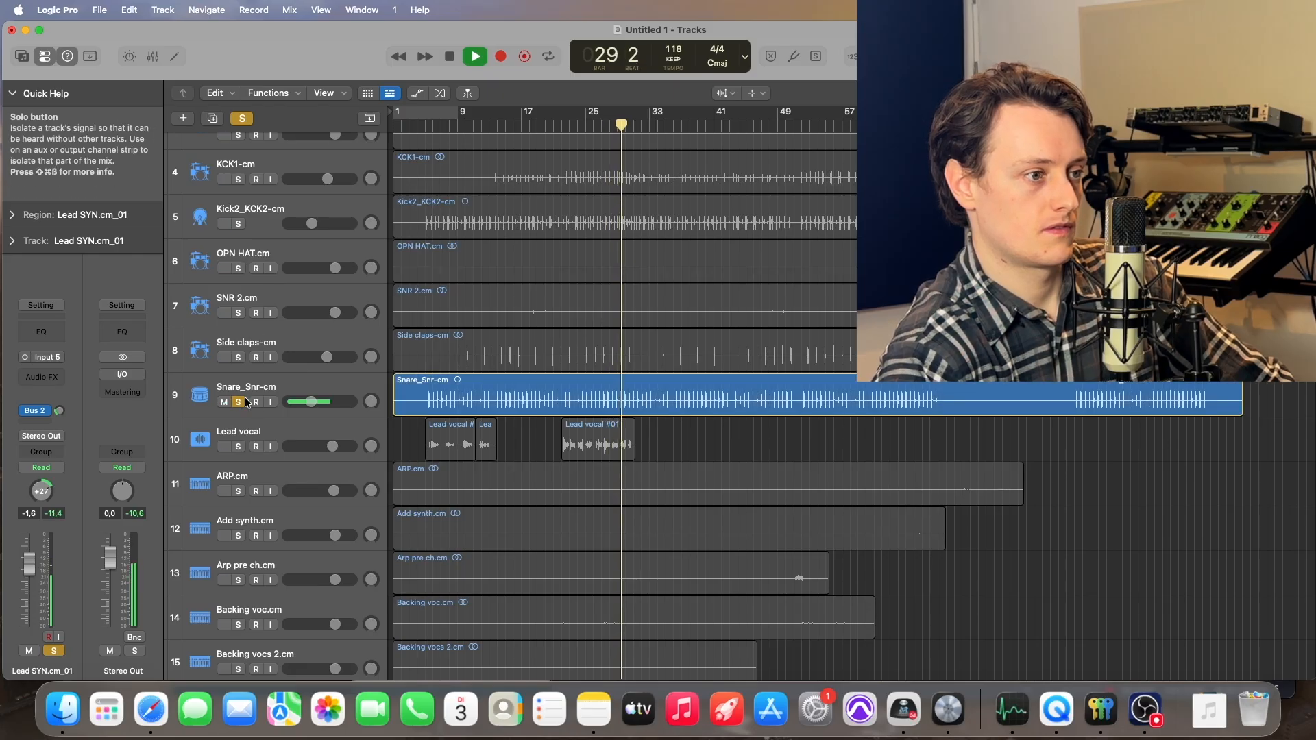
# Replay the soloed tracks from about bar 23 while adjusting the Lead SYN.cm_01 track's Bus 2 send level
pyautogui.scroll(-6, 575, 126)
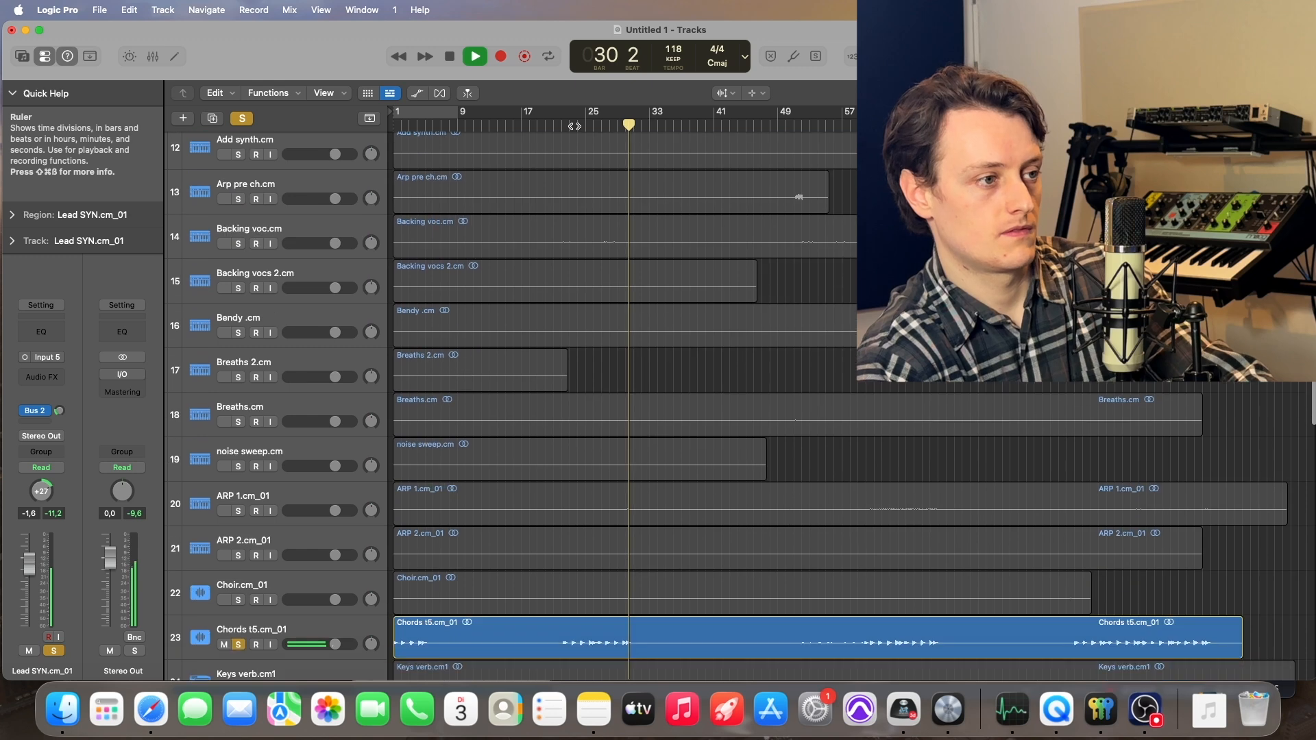
pyautogui.scroll(-4, 575, 126)
pyautogui.click(574, 126)
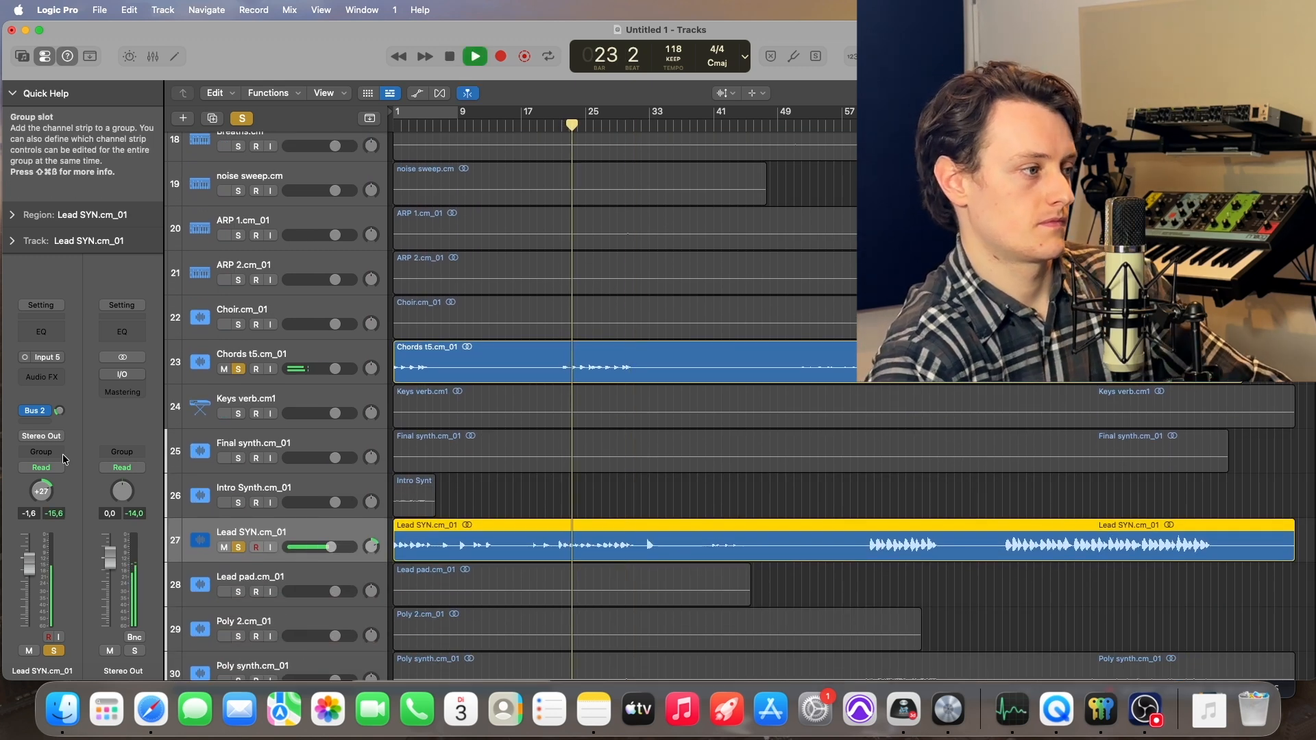
pyautogui.moveTo(60, 412); pyautogui.dragTo(70, 440)
pyautogui.press('space')
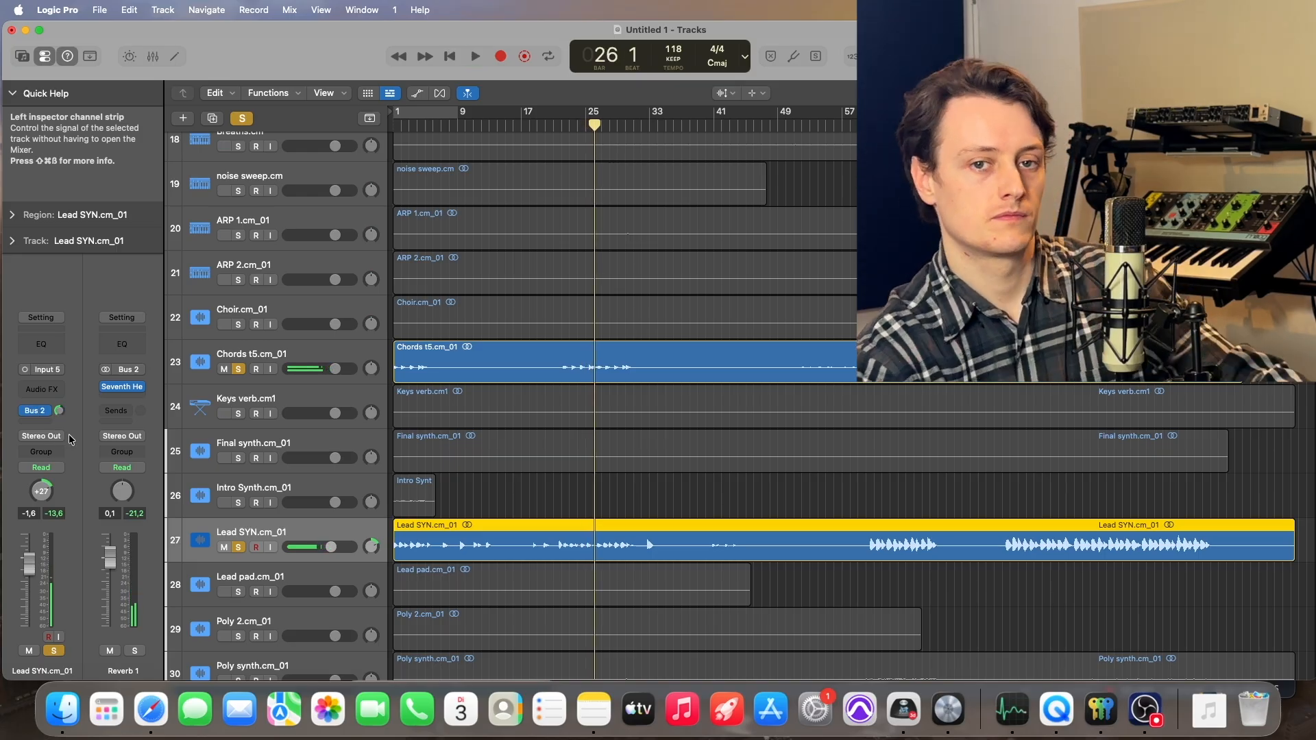